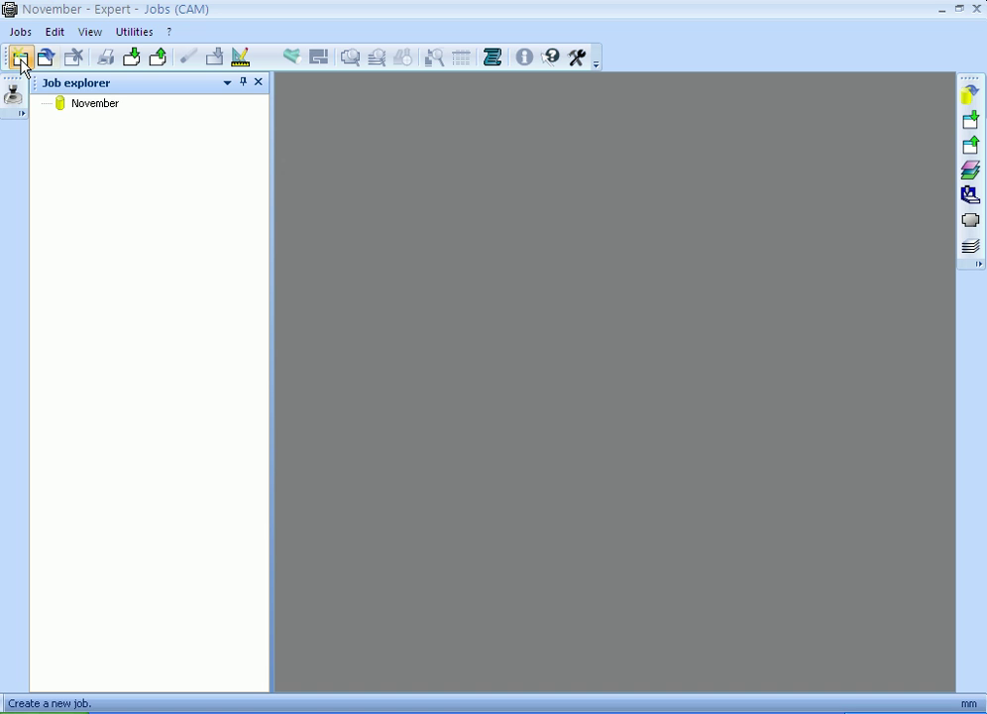
Create job 'wheel' under November, entering its customer, project pro001, owner and machine
{"action": "left_click", "coordinate": [20, 59]}
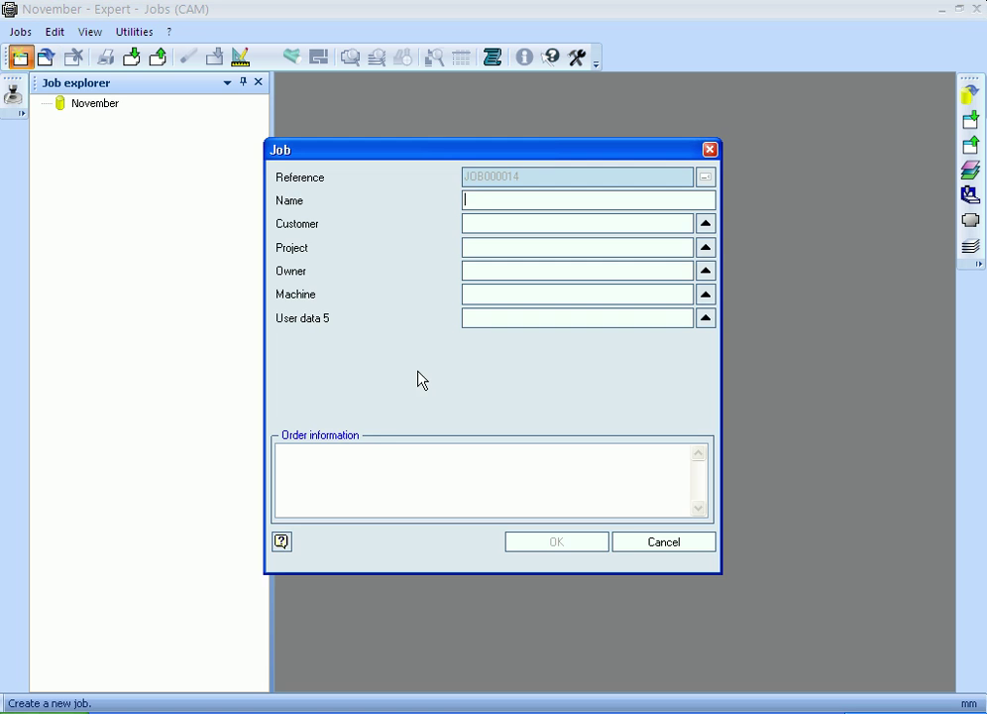
{"action": "type", "text": "wheel"}
{"action": "left_click", "coordinate": [482, 222]}
{"action": "type", "text": "Cust001"}
{"action": "left_click", "coordinate": [488, 240]}
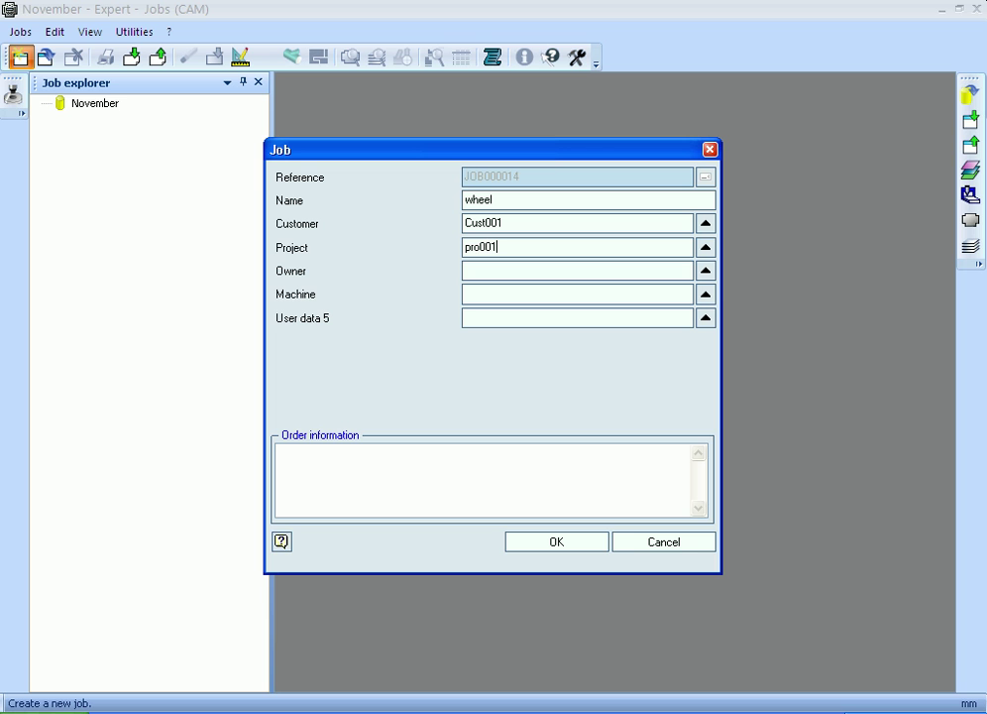
{"action": "left_click", "coordinate": [485, 268]}
{"action": "type", "text": "vin"}
{"action": "left_click", "coordinate": [485, 293]}
{"action": "left_click", "coordinate": [557, 543]}
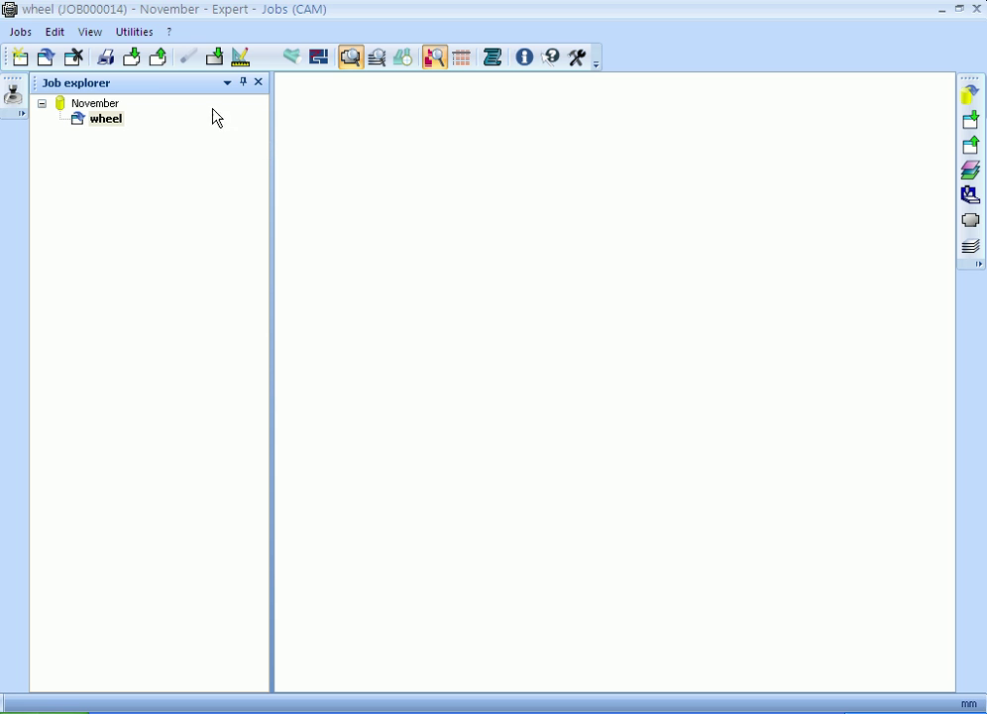
Choose DXF files as the import source, after briefly trying DWG and database parts
{"action": "left_click", "coordinate": [131, 56]}
{"action": "left_click", "coordinate": [396, 266]}
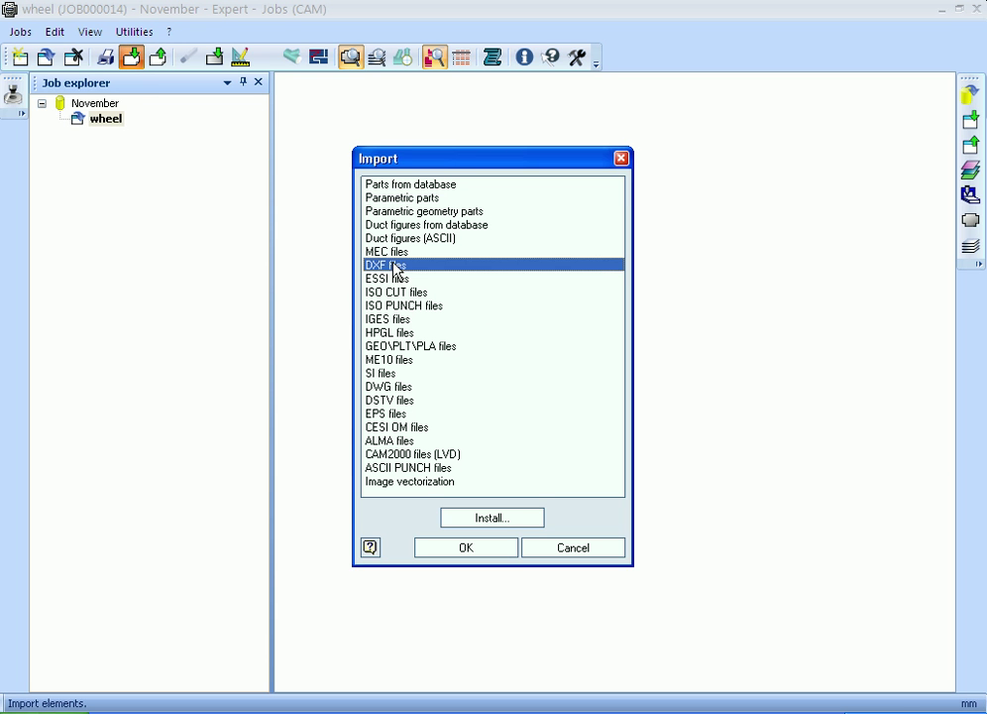
{"action": "left_click", "coordinate": [403, 386]}
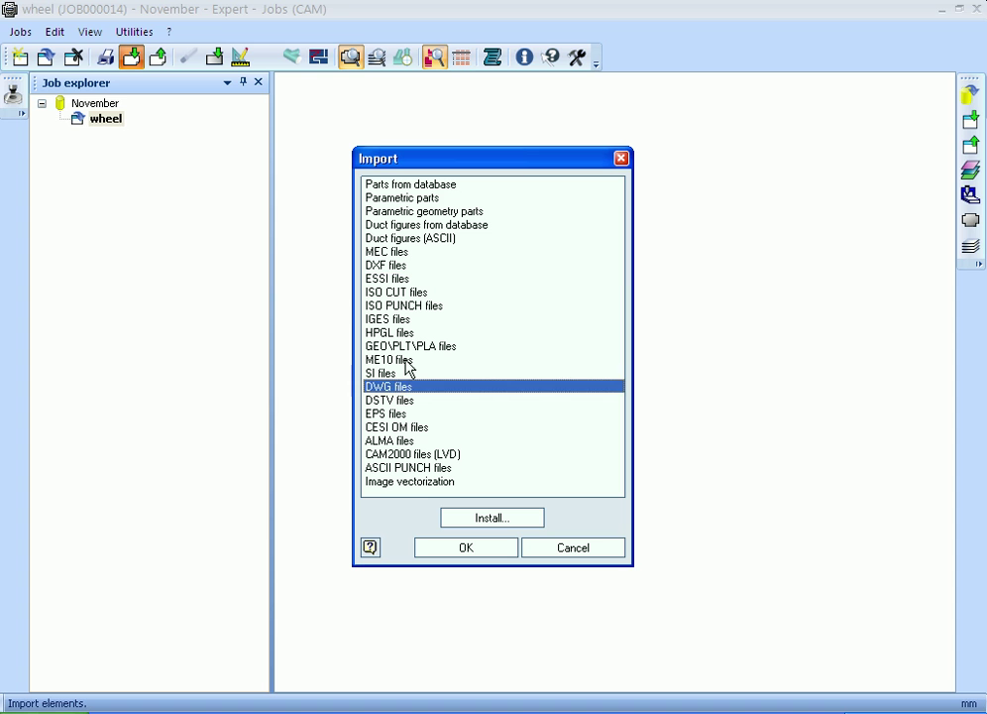
{"action": "left_click", "coordinate": [434, 185]}
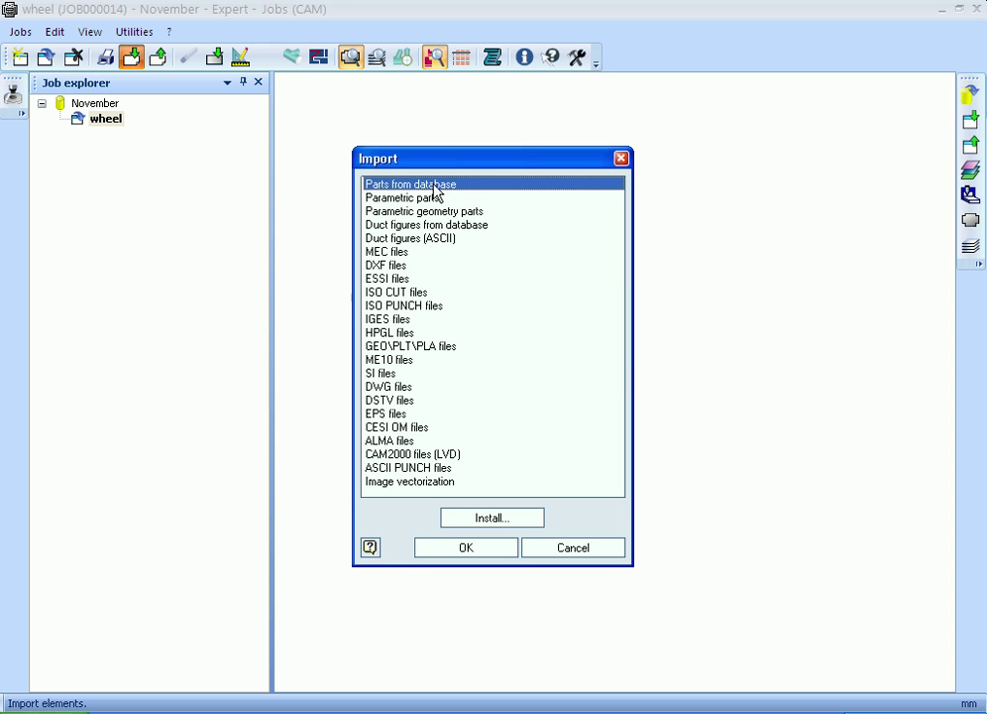
{"action": "left_click", "coordinate": [401, 266]}
{"action": "left_click", "coordinate": [453, 550]}
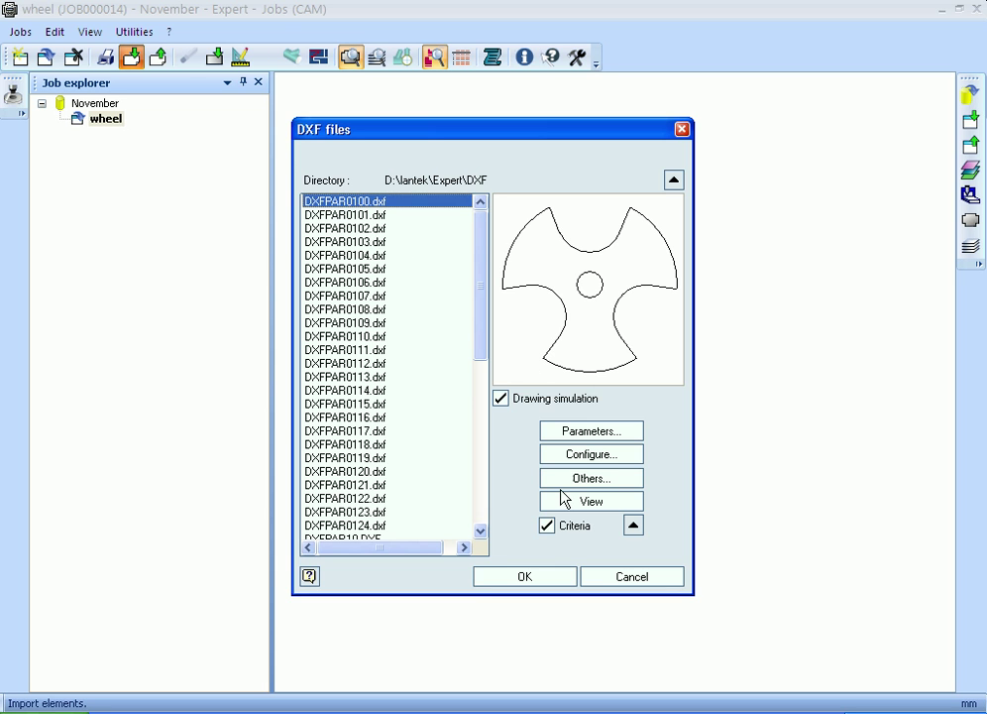
Import part DXFPAR0100 into the job with thickness set to 3 mm
{"action": "left_click", "coordinate": [576, 436]}
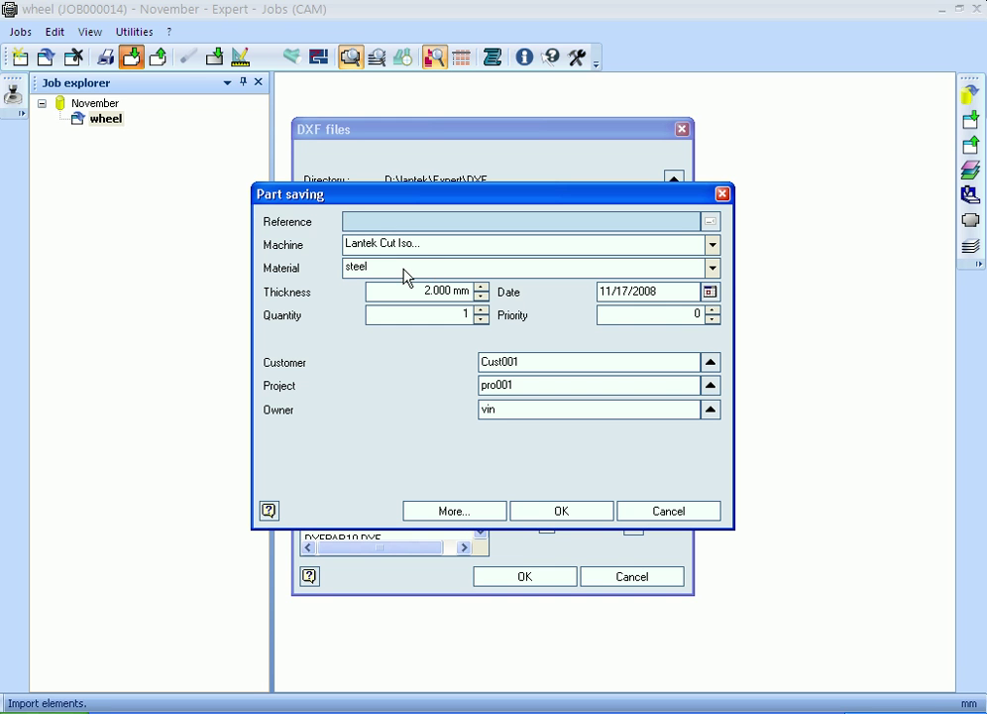
{"action": "left_click", "coordinate": [417, 291]}
{"action": "type", "text": "3"}
{"action": "left_click", "coordinate": [432, 316]}
{"action": "left_click", "coordinate": [561, 512]}
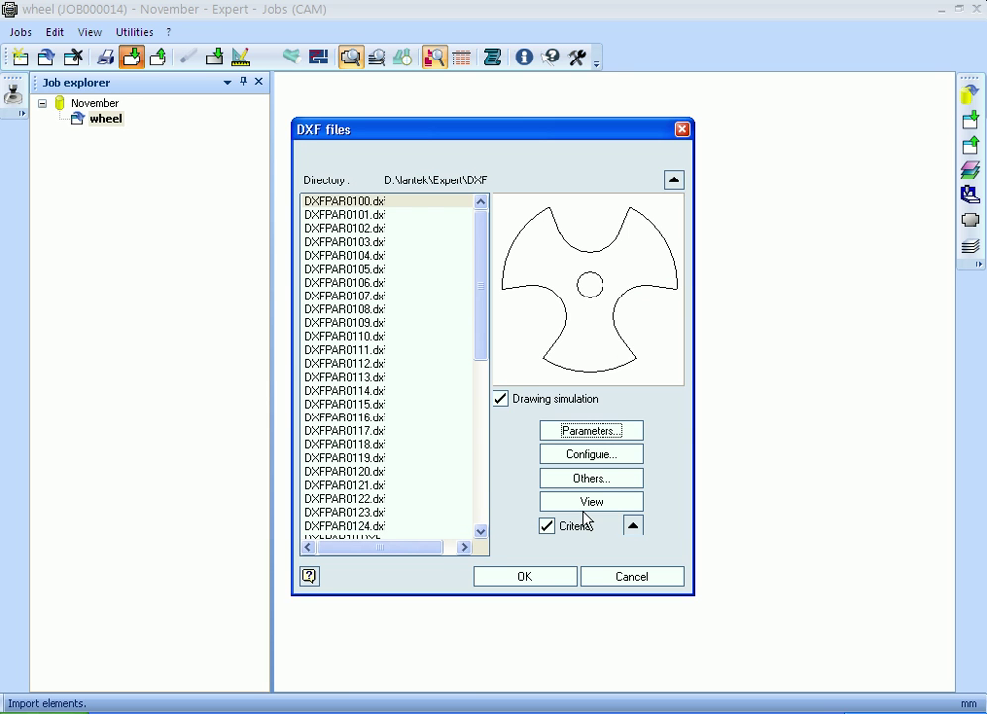
{"action": "left_click", "coordinate": [541, 576]}
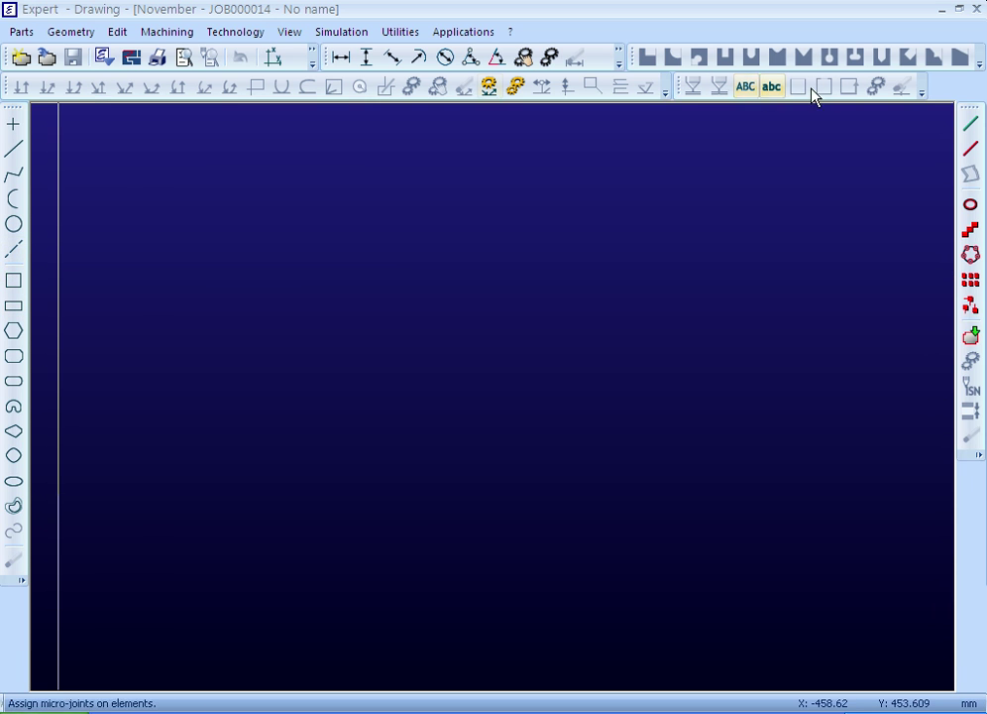
Draw a rectangle from corner X 0, Y 0 to opposite corner X 400, Y 200
{"action": "left_click", "coordinate": [15, 308]}
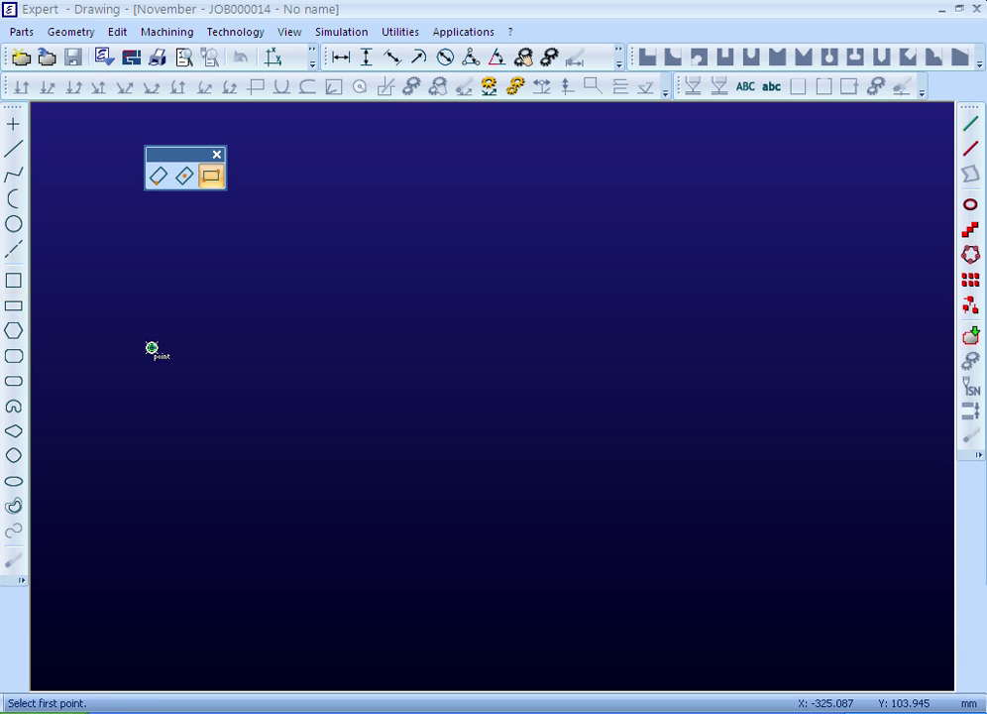
{"action": "left_click", "coordinate": [212, 179]}
{"action": "type", "text": "0"}
{"action": "key", "text": "Tab"}
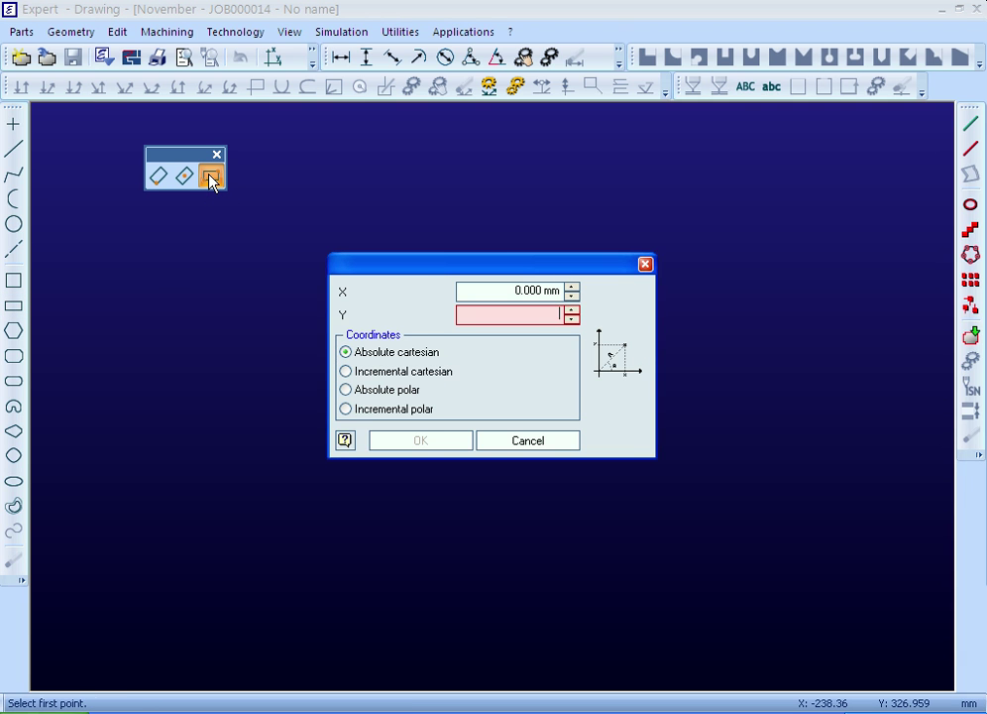
{"action": "type", "text": "0"}
{"action": "key", "text": "Return"}
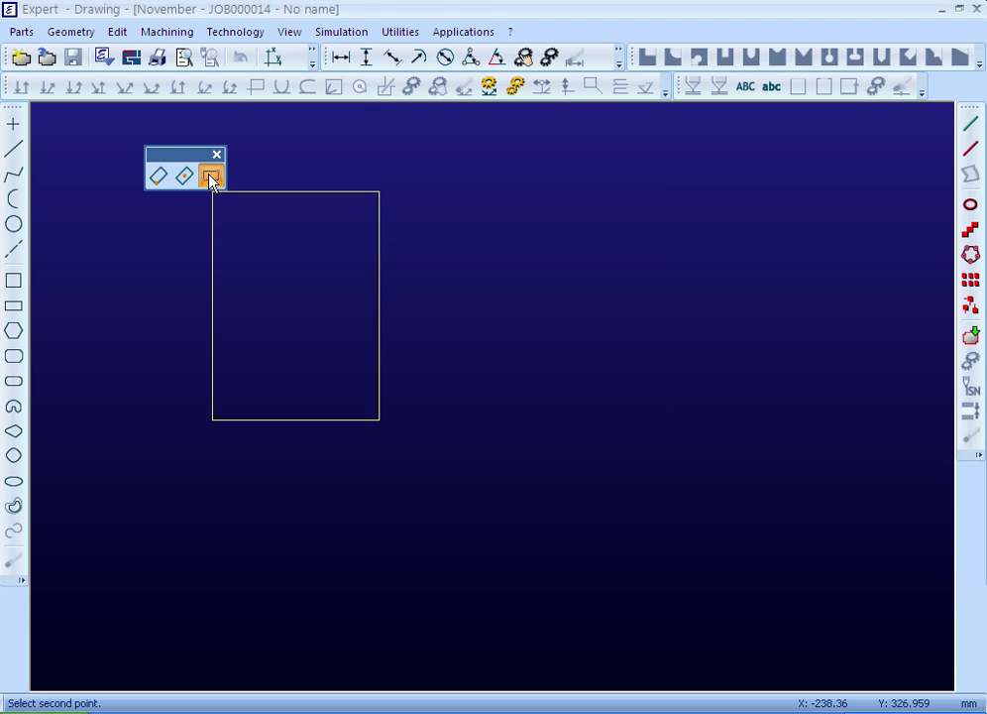
{"action": "type", "text": "400"}
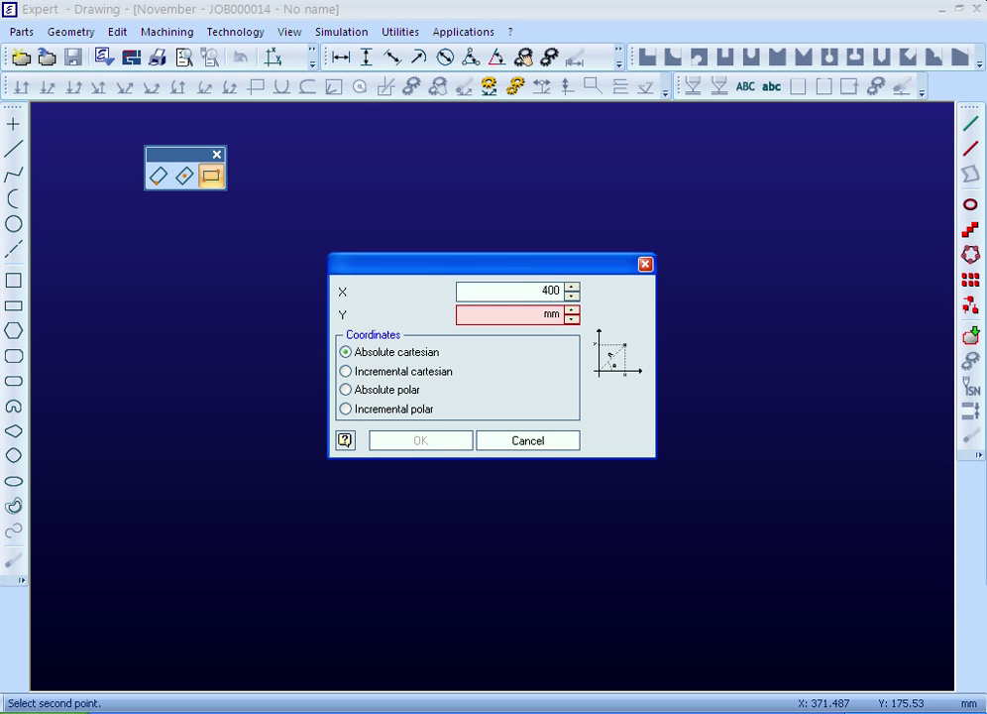
{"action": "key", "text": "Tab"}
{"action": "type", "text": "200"}
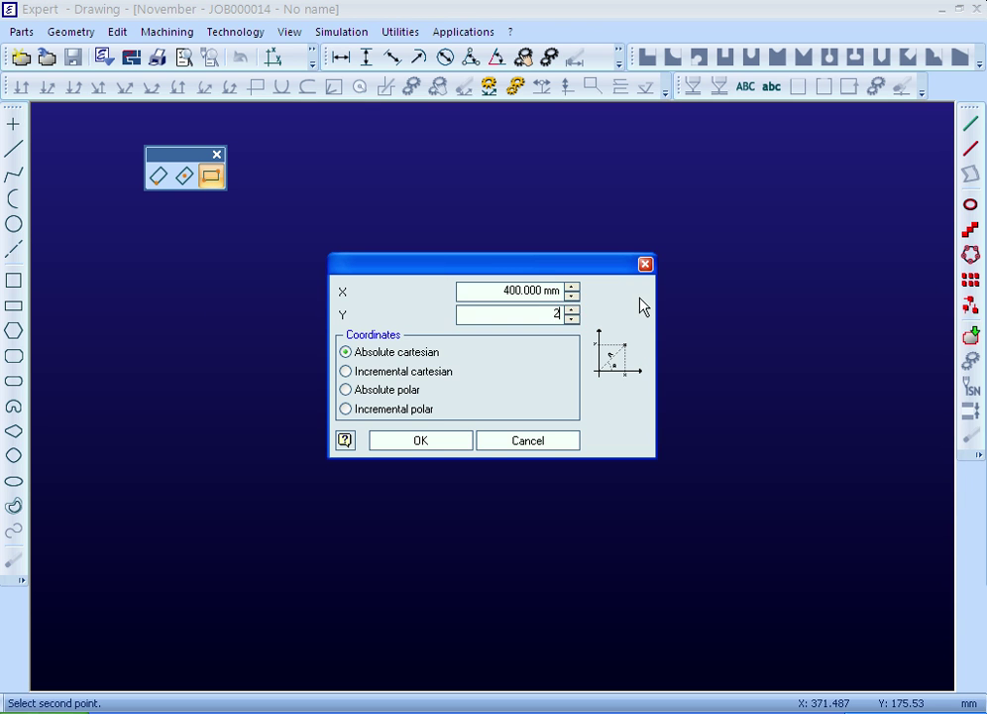
{"action": "left_click", "coordinate": [446, 440]}
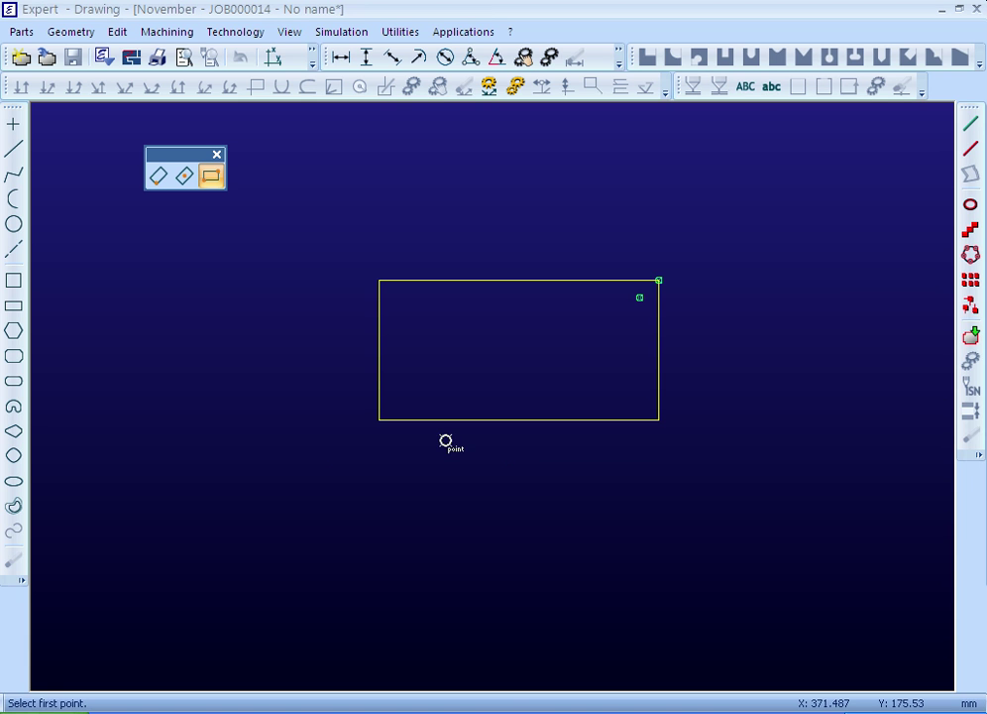
Cut a 10.000 corner where the rectangle's top edge meets its left edge
{"action": "left_click", "coordinate": [115, 32]}
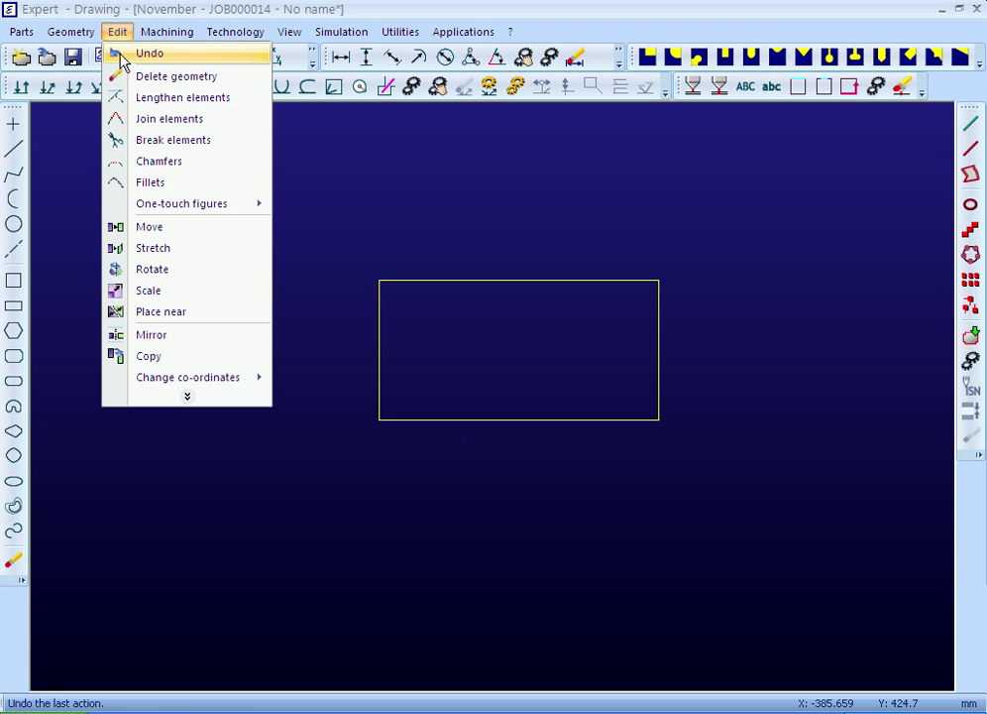
{"action": "left_click", "coordinate": [178, 168]}
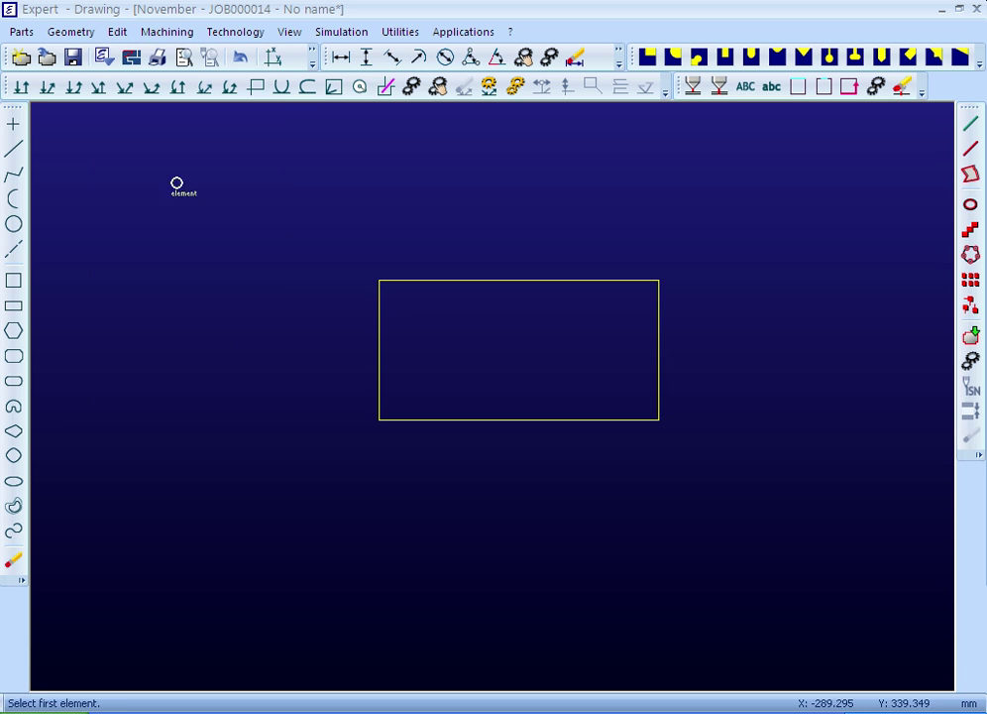
{"action": "left_click", "coordinate": [423, 281]}
{"action": "left_click", "coordinate": [381, 310]}
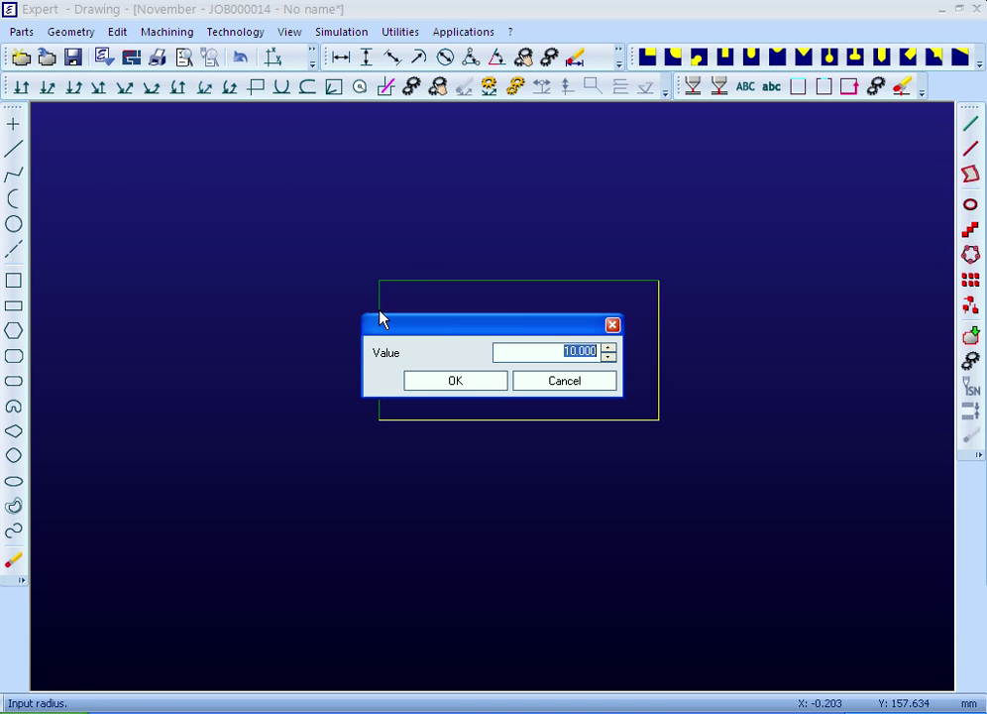
{"action": "key", "text": "Return"}
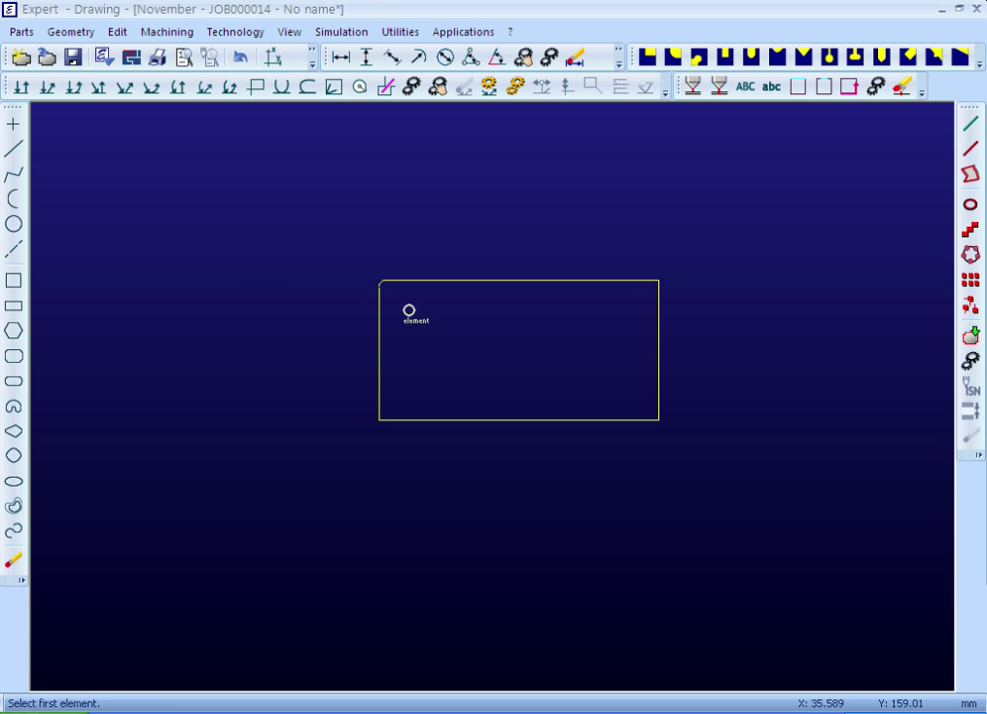
Add a 20 mm square notch at the rectangle's top-right corner
{"action": "left_click", "coordinate": [117, 31]}
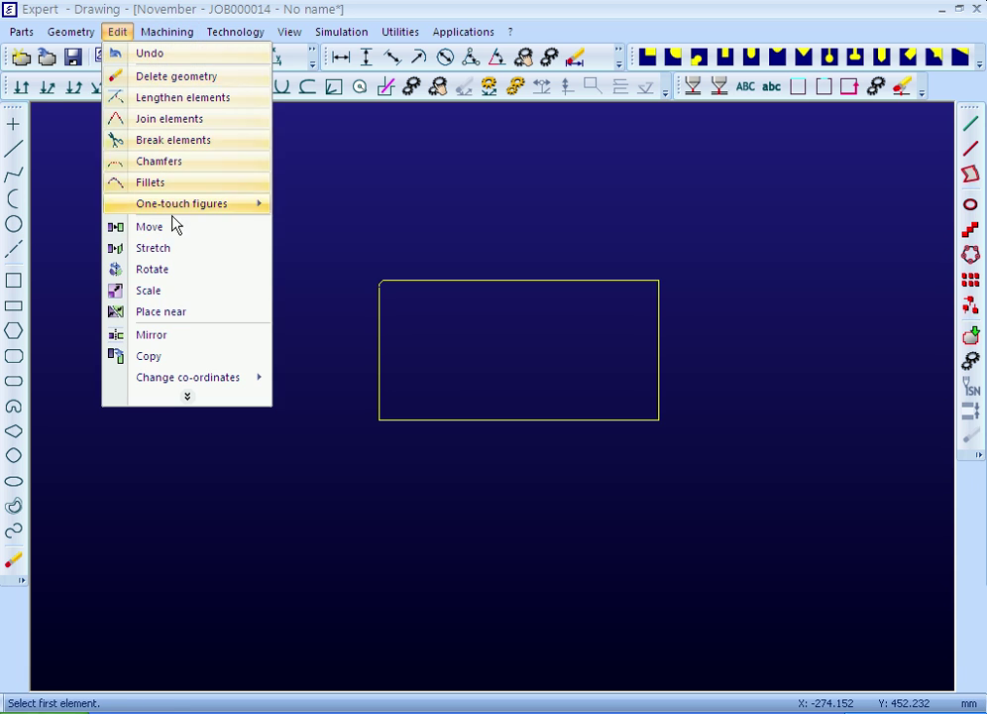
{"action": "mouse_move", "coordinate": [204, 207]}
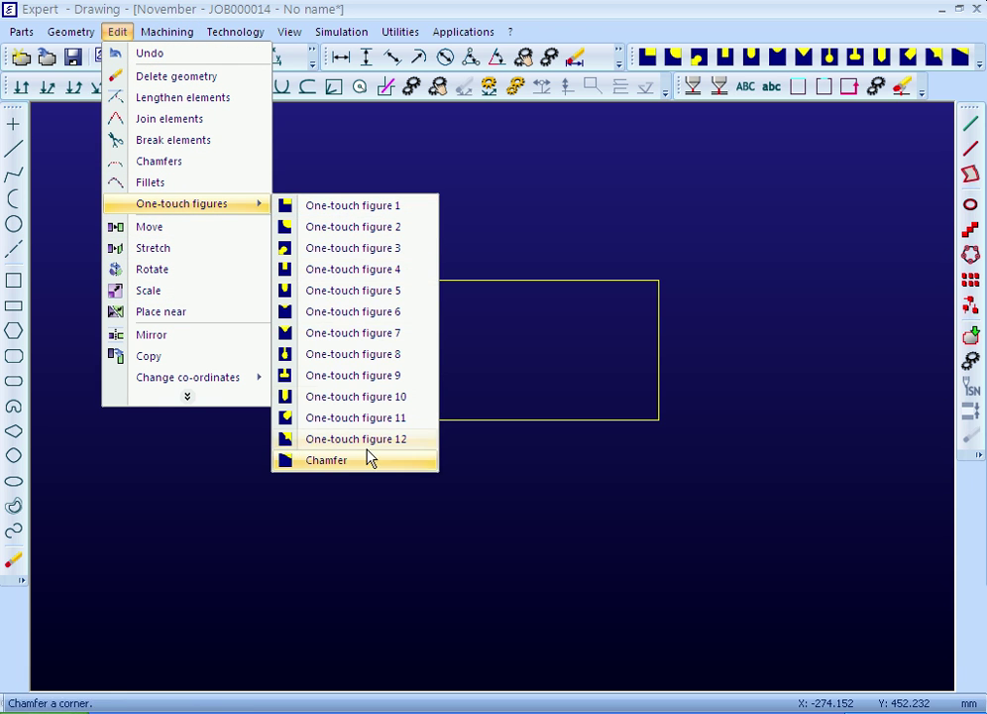
{"action": "left_click", "coordinate": [359, 207]}
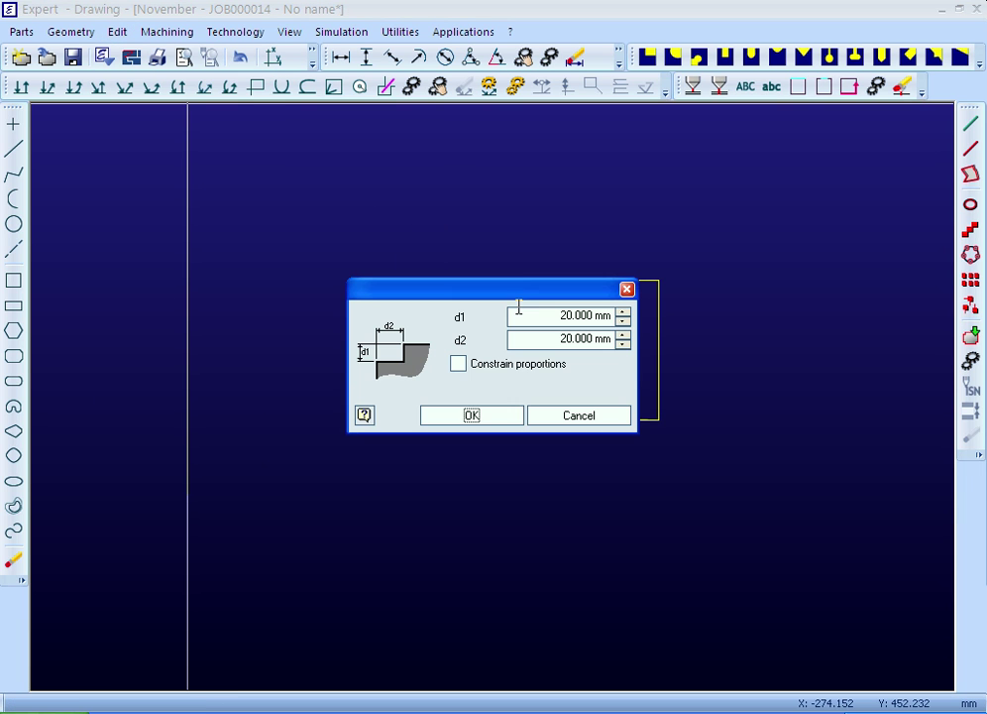
{"action": "left_click", "coordinate": [478, 422]}
{"action": "left_click", "coordinate": [629, 280]}
{"action": "left_click", "coordinate": [659, 330]}
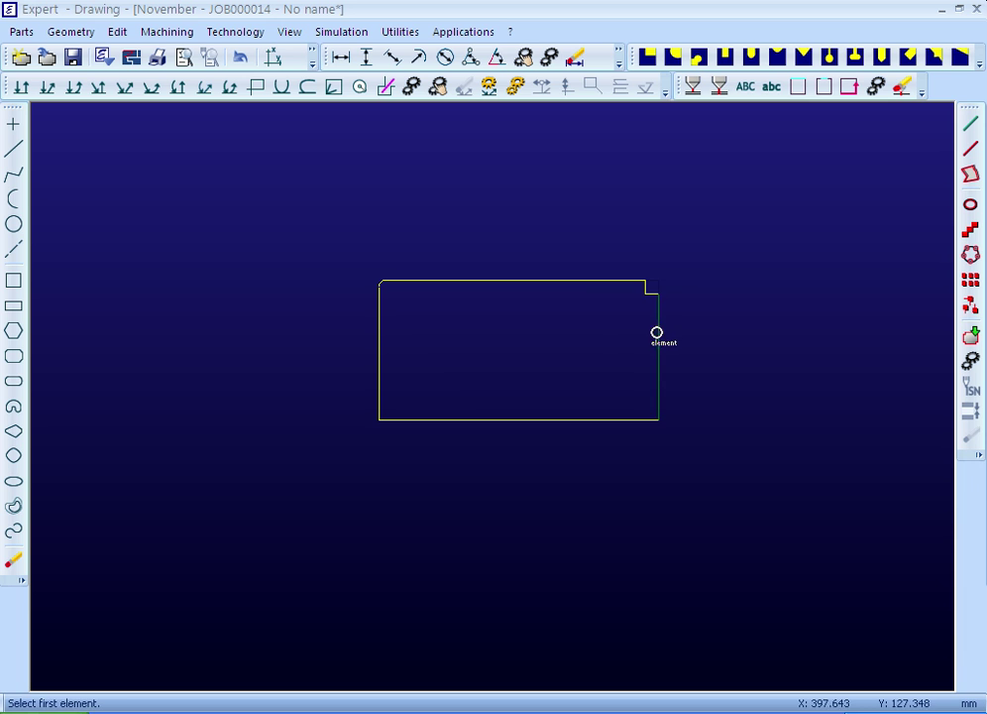
Chamfer the rectangle's bottom-right corner between the right and bottom edges
{"action": "left_click", "coordinate": [117, 32]}
{"action": "mouse_move", "coordinate": [170, 211]}
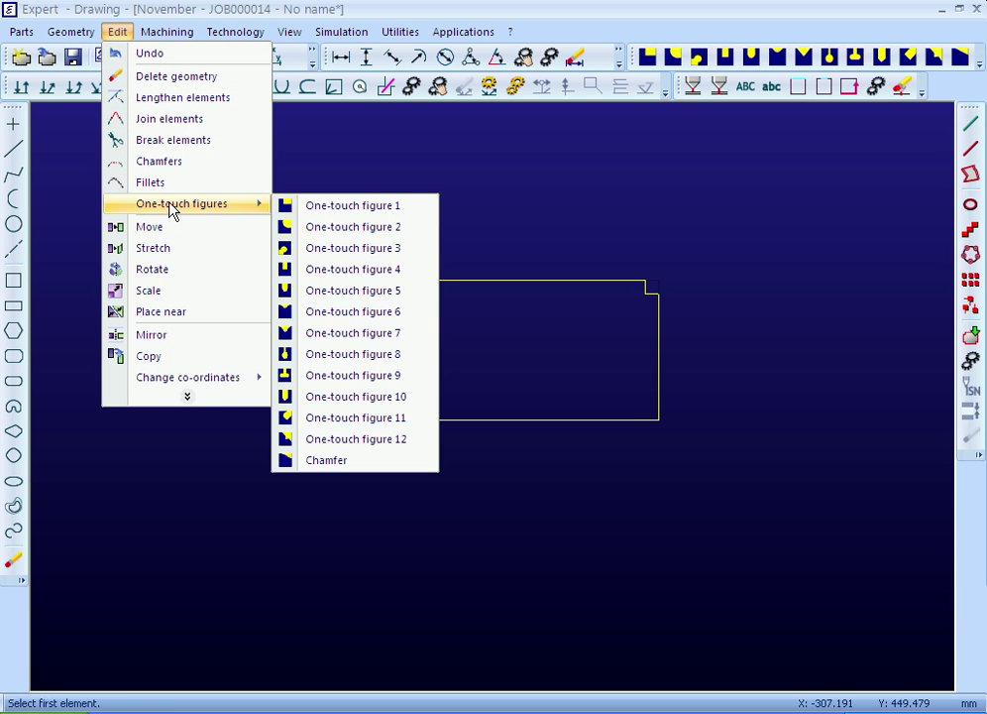
{"action": "left_click", "coordinate": [353, 463]}
{"action": "left_click", "coordinate": [455, 418]}
{"action": "left_click", "coordinate": [658, 401]}
{"action": "left_click", "coordinate": [580, 418]}
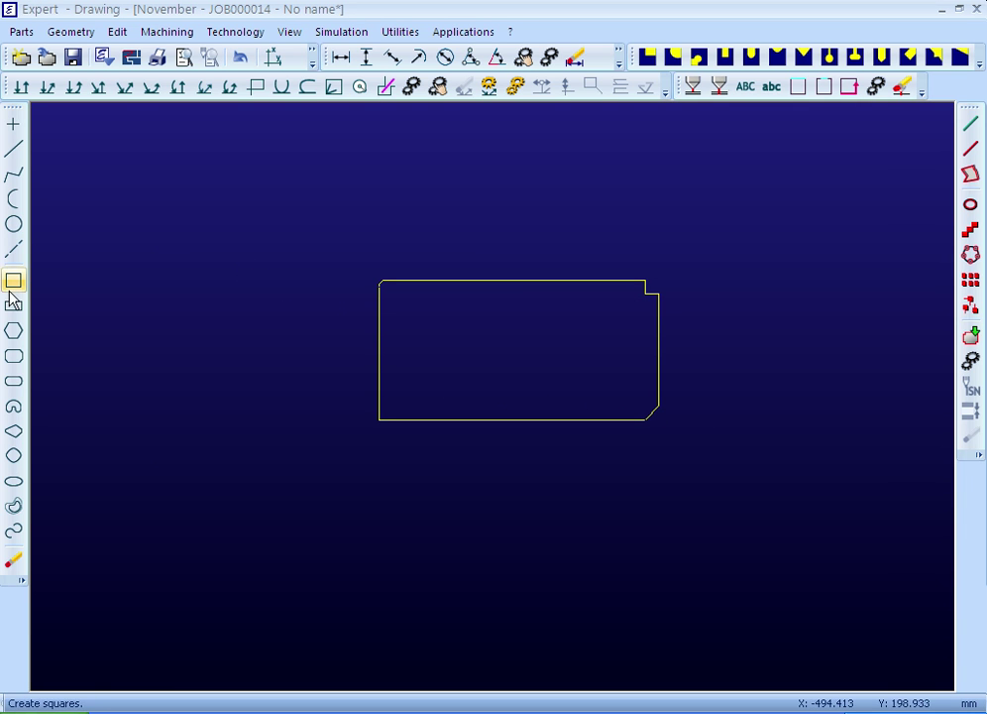
Draw two radius-15 circular holes, near the lower-left and upper-right corners of the plate
{"action": "left_click", "coordinate": [12, 226]}
{"action": "left_click", "coordinate": [158, 176]}
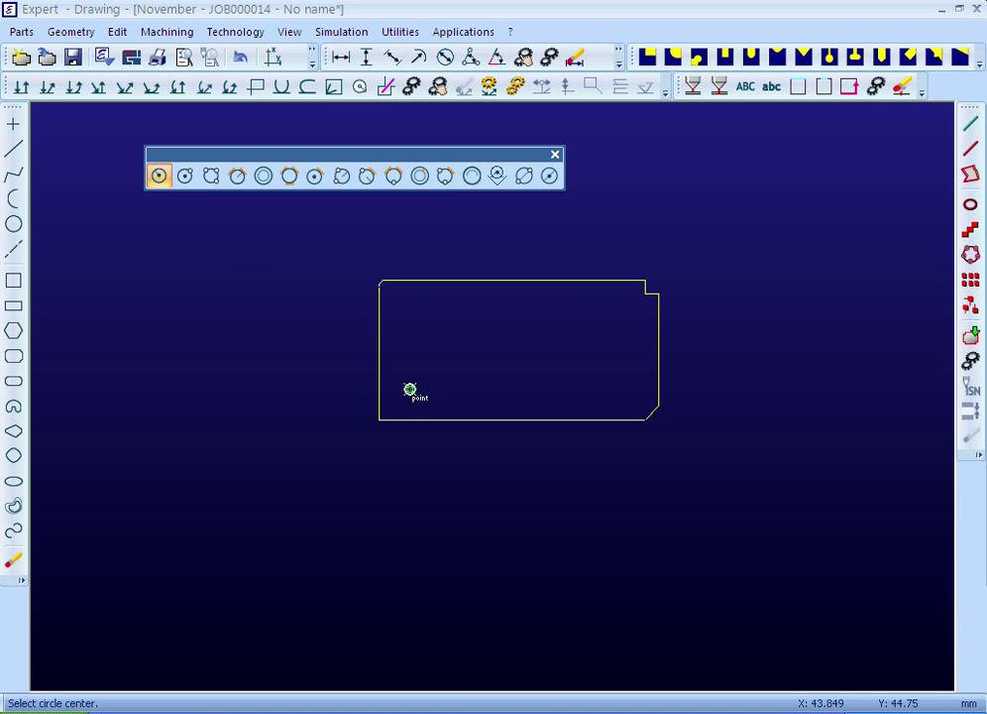
{"action": "left_click", "coordinate": [409, 389]}
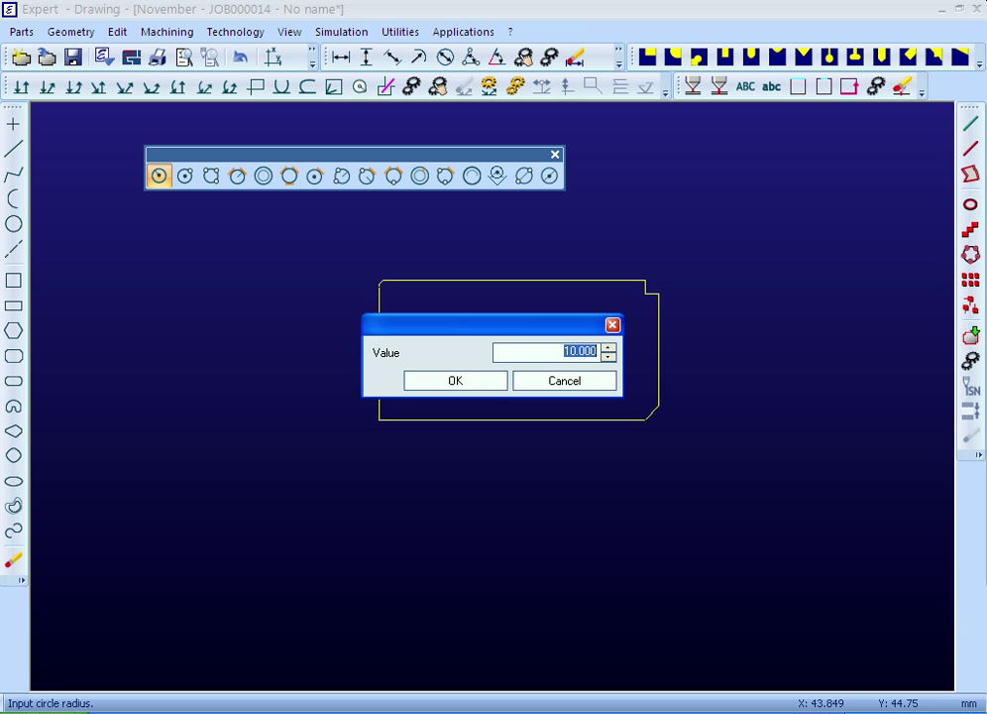
{"action": "type", "text": "15"}
{"action": "left_click", "coordinate": [450, 380]}
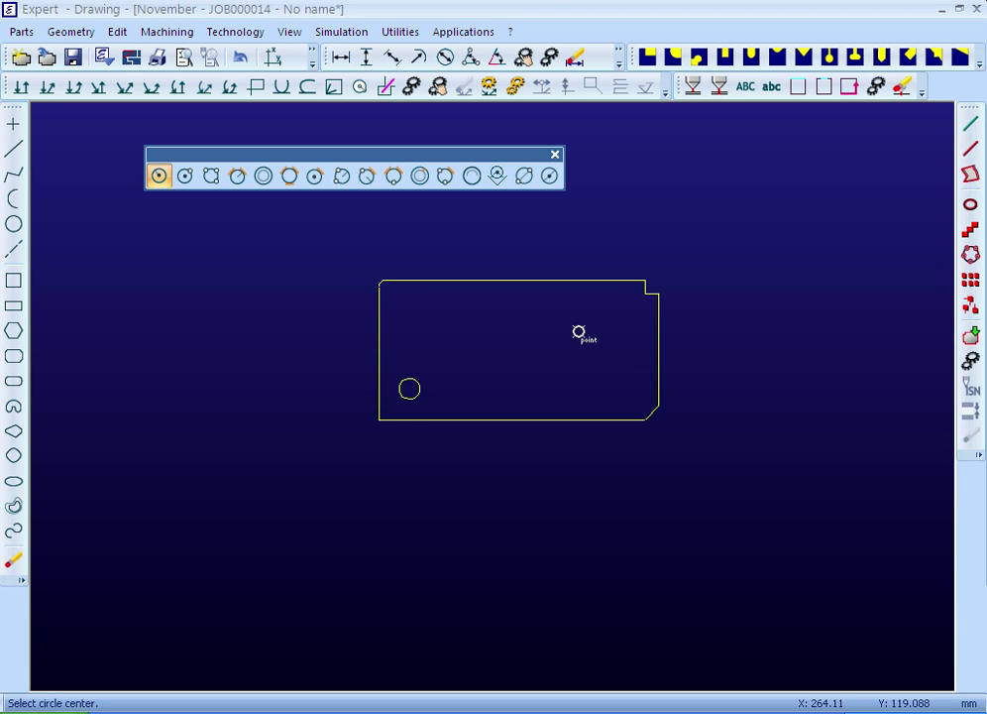
{"action": "left_click", "coordinate": [624, 317]}
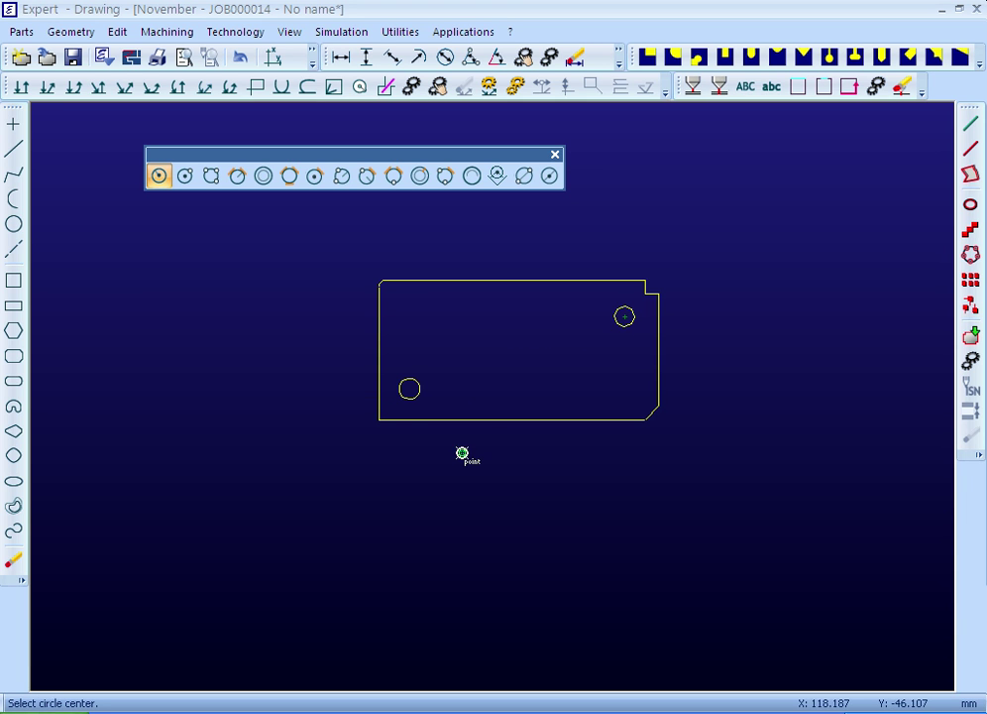
{"action": "scroll", "coordinate": [463, 454], "scroll_direction": "down", "scroll_amount": 1}
{"action": "scroll", "coordinate": [507, 305], "scroll_direction": "up", "scroll_amount": 1}
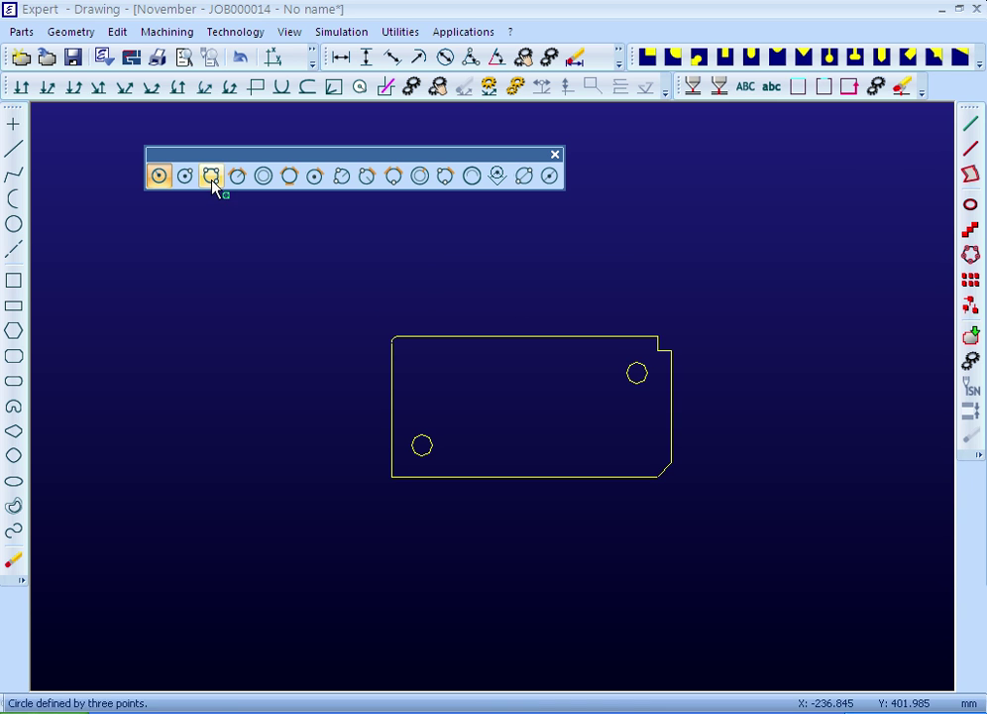
{"action": "key", "text": "Escape"}
Save the drawing as part 'plate', 3 mm thick with quantity 20, and close the drawing
{"action": "left_click", "coordinate": [74, 57]}
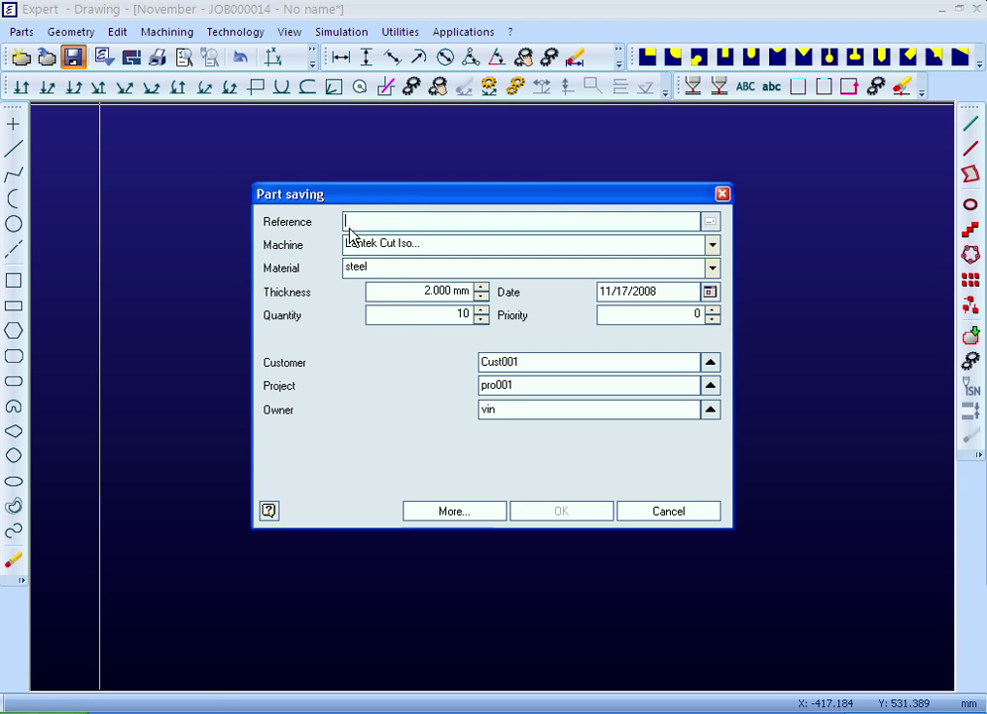
{"action": "type", "text": "plate"}
{"action": "left_click", "coordinate": [420, 290]}
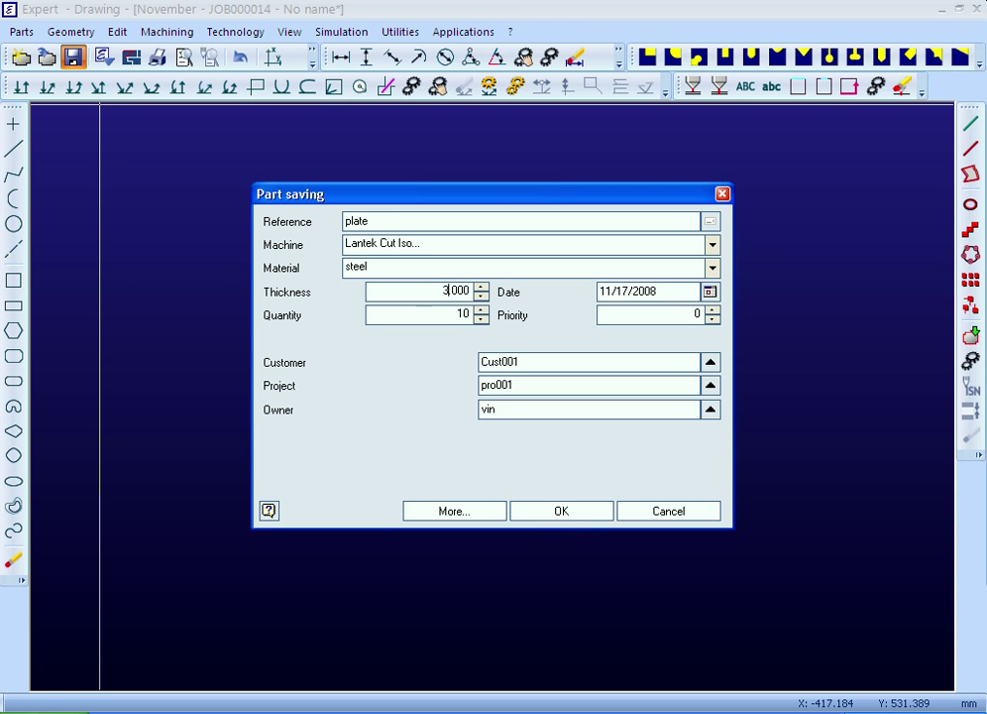
{"action": "key", "text": "Tab"}
{"action": "type", "text": "20"}
{"action": "left_click", "coordinate": [580, 514]}
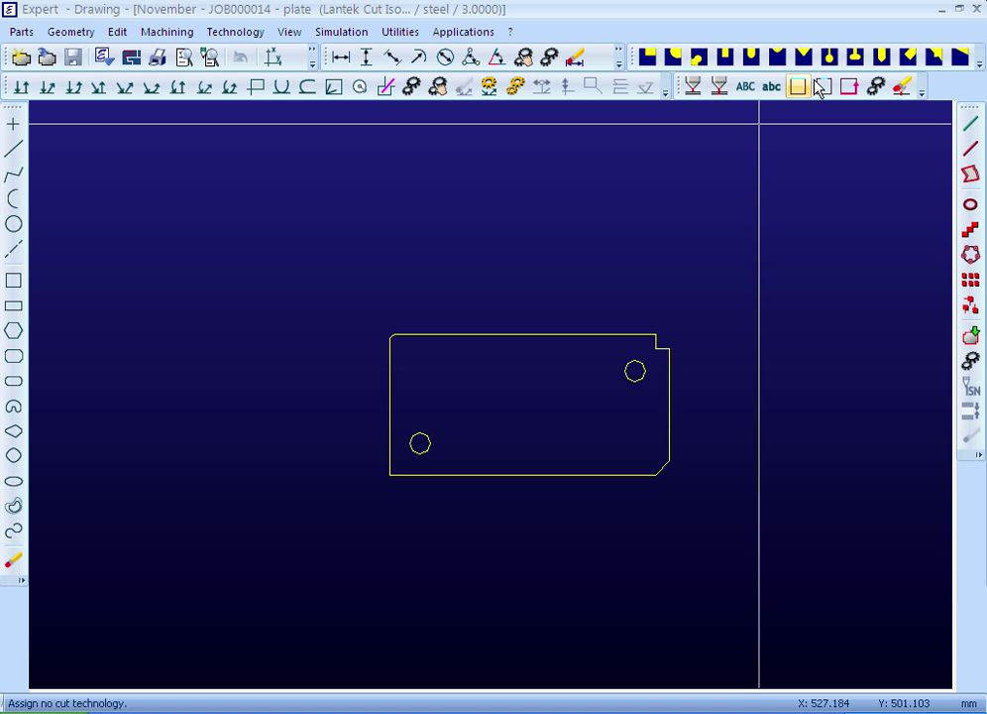
{"action": "left_click", "coordinate": [977, 9]}
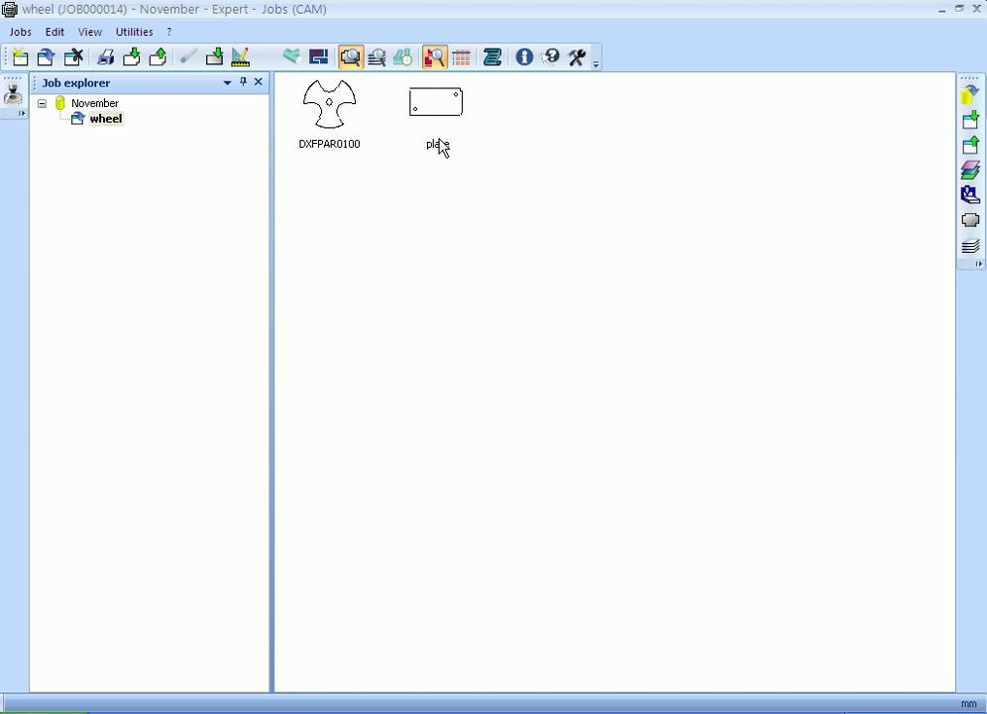
Open part DXFPAR0100 from the job's parts list for editing
{"action": "right_click", "coordinate": [336, 118]}
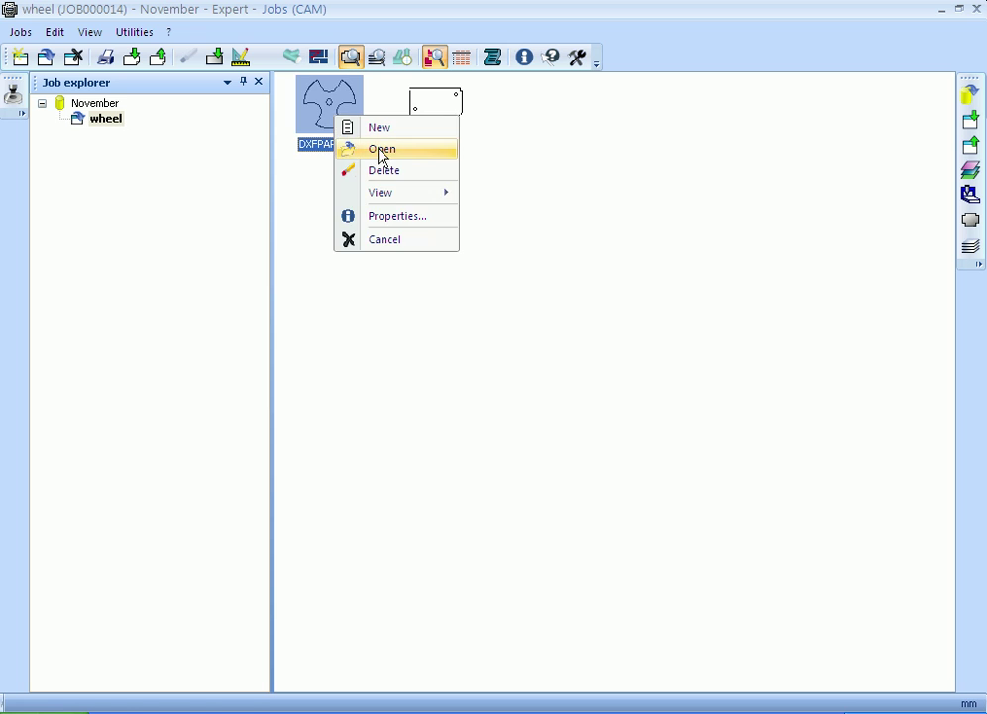
{"action": "left_click", "coordinate": [383, 150]}
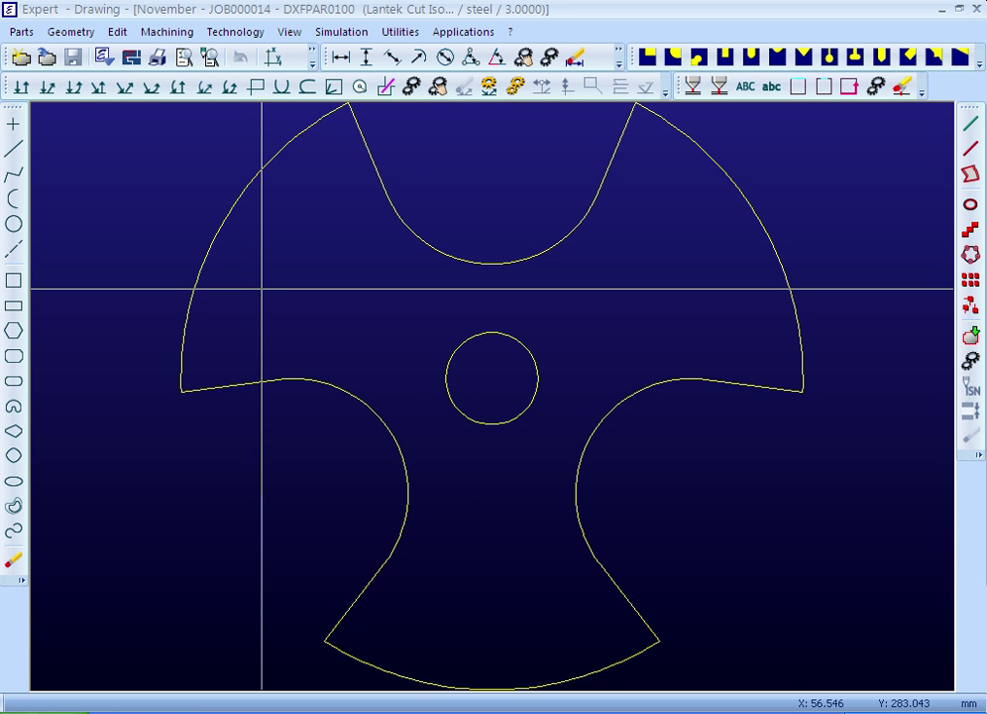
{"action": "scroll", "coordinate": [490, 393], "scroll_direction": "down", "scroll_amount": 5}
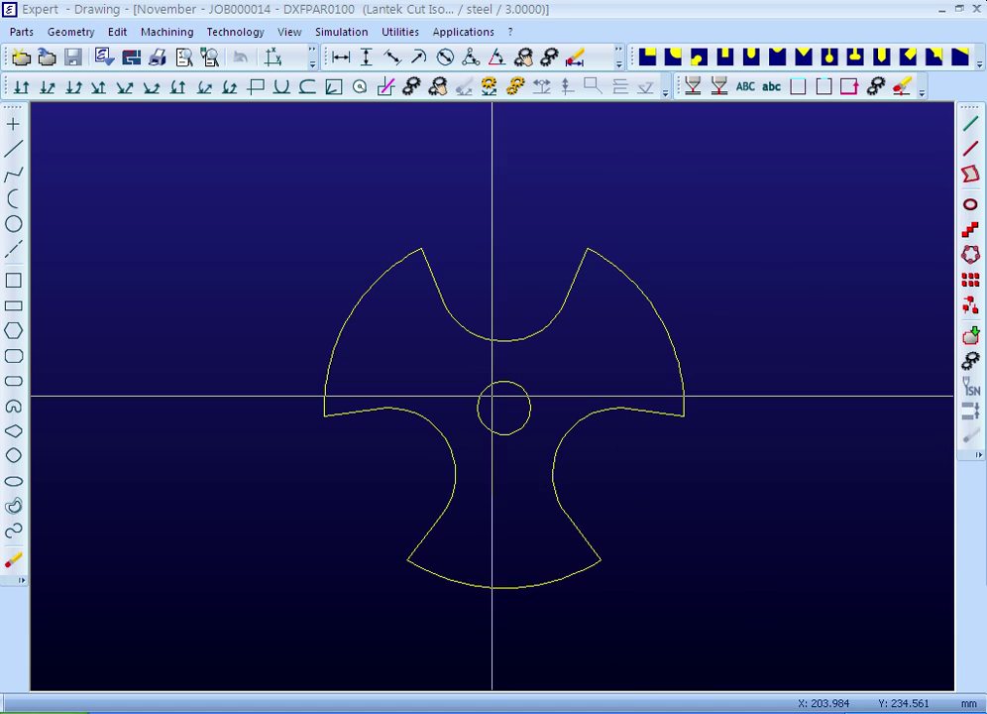
Assign cutting quality 1 to every contour of the wheel part and save it
{"action": "left_click", "coordinate": [721, 89]}
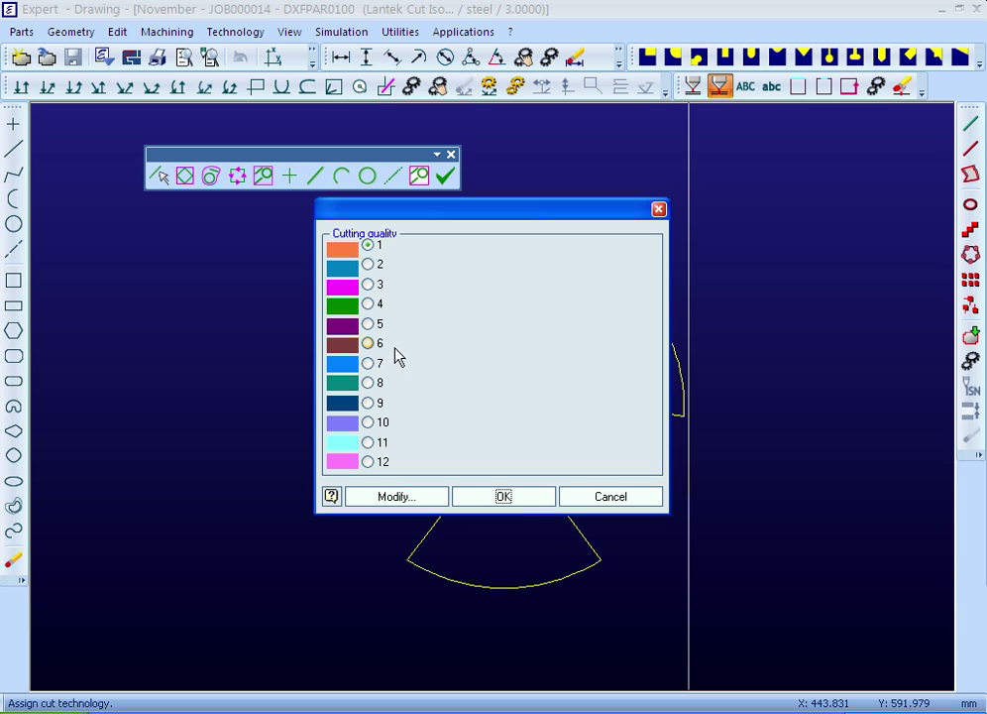
{"action": "left_click", "coordinate": [511, 503]}
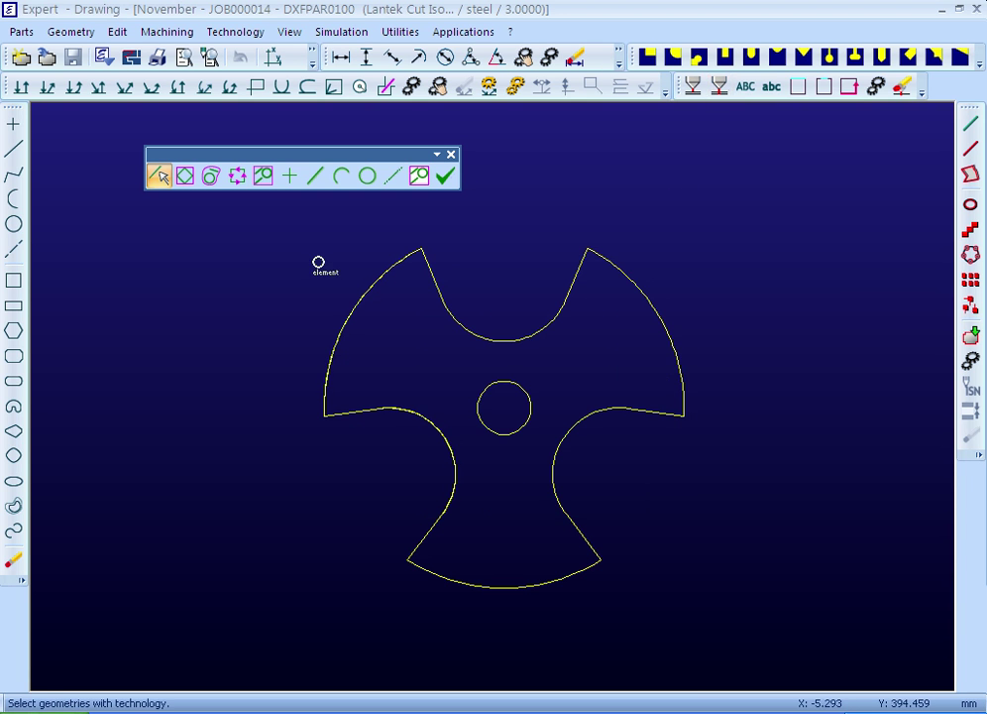
{"action": "left_click_drag", "start_coordinate": [285, 232], "coordinate": [769, 631]}
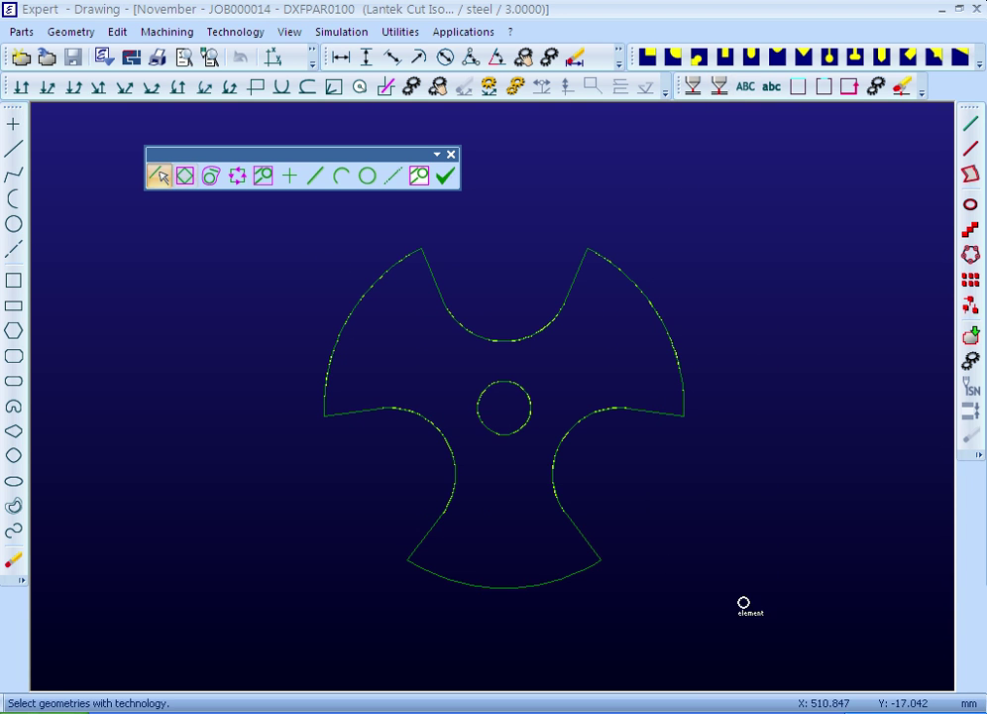
{"action": "right_click", "coordinate": [734, 595]}
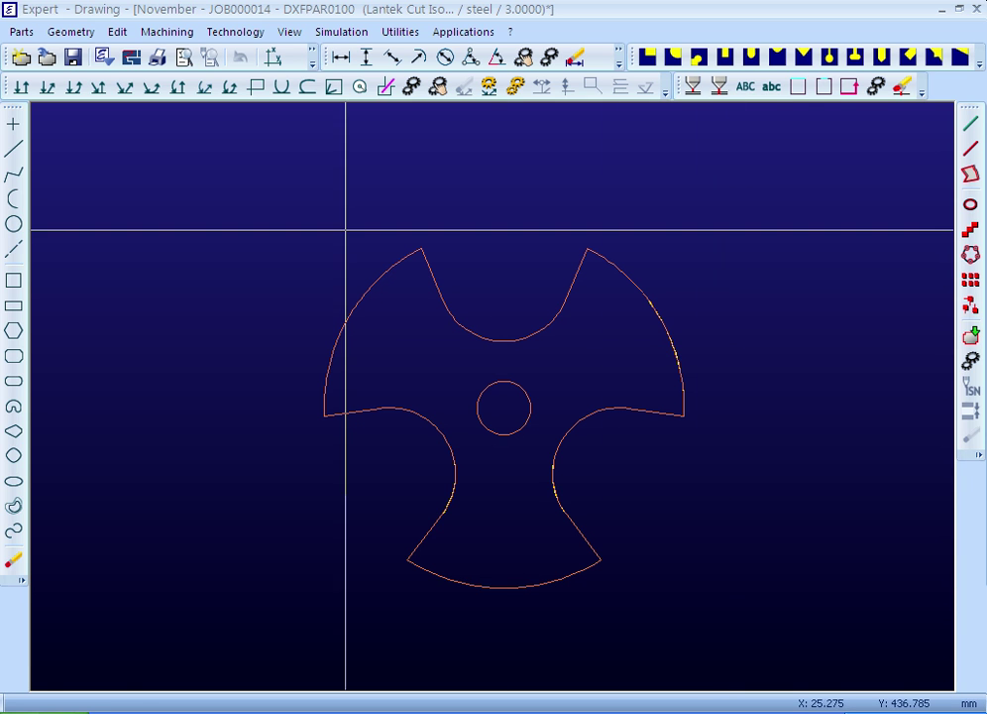
{"action": "left_click", "coordinate": [73, 56]}
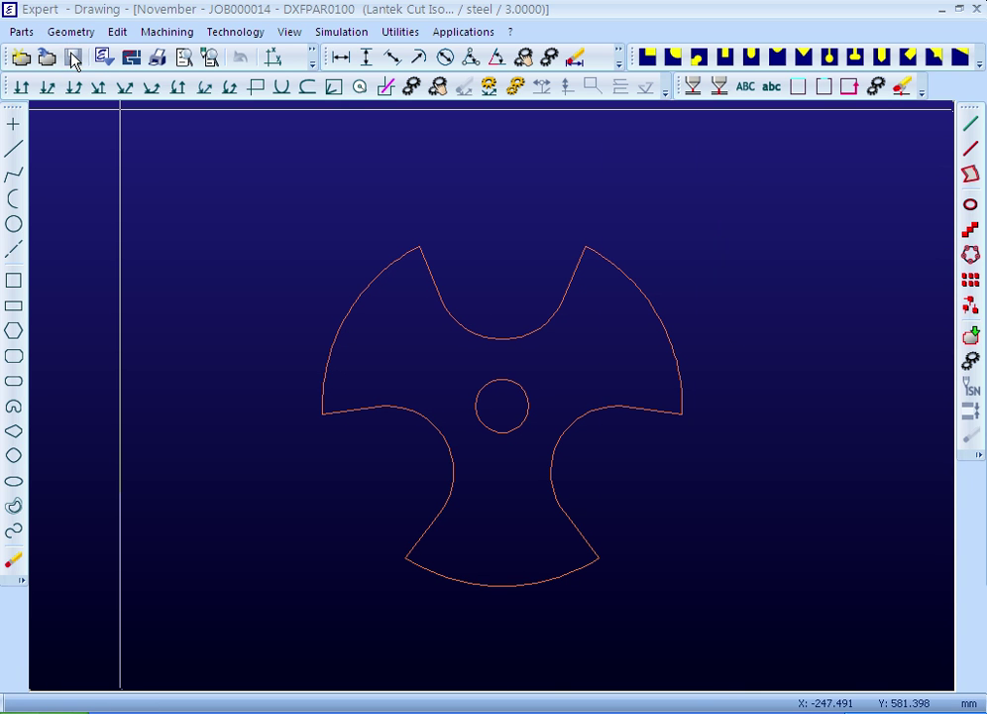
Open the 'plate' part in the Drawing module
{"action": "left_click", "coordinate": [47, 59]}
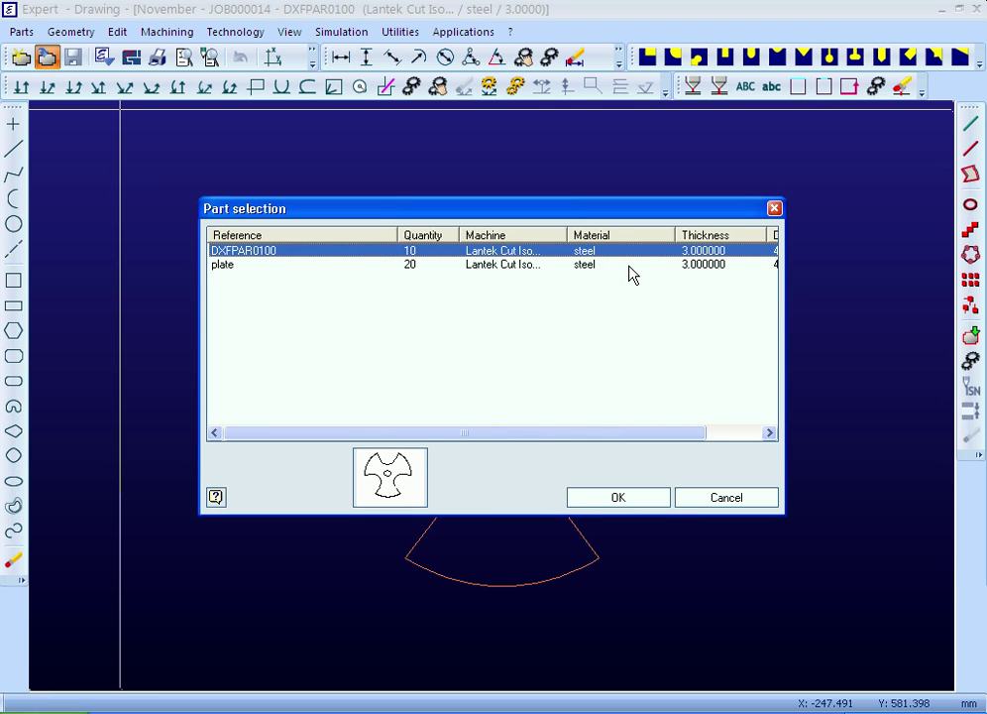
{"action": "left_click_drag", "start_coordinate": [719, 436], "coordinate": [677, 434]}
{"action": "left_click", "coordinate": [569, 266]}
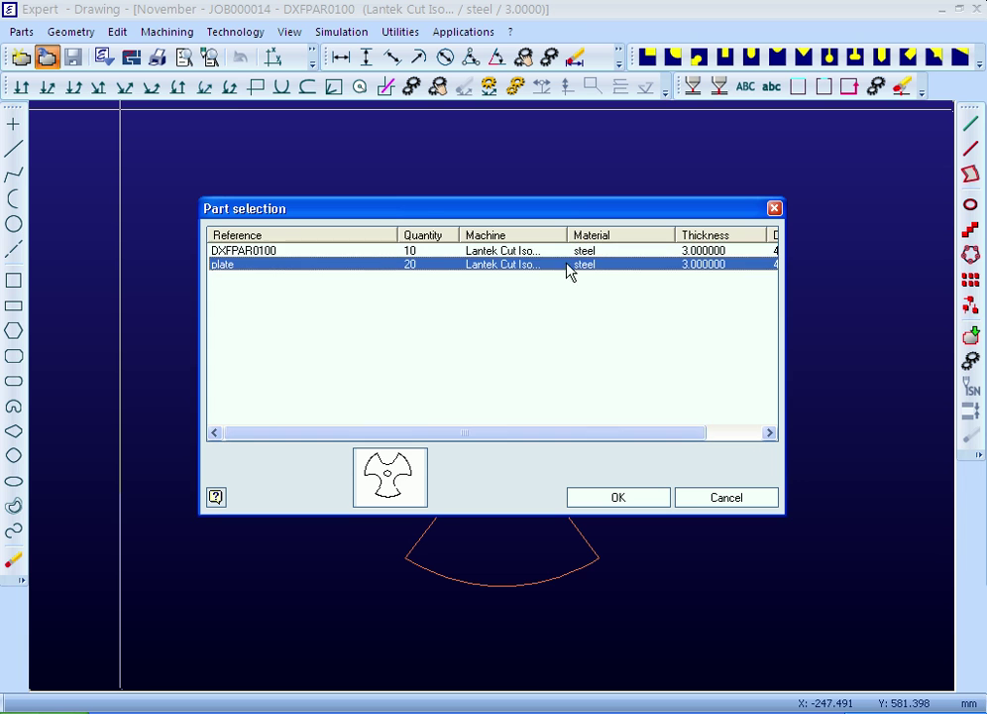
{"action": "left_click", "coordinate": [636, 504]}
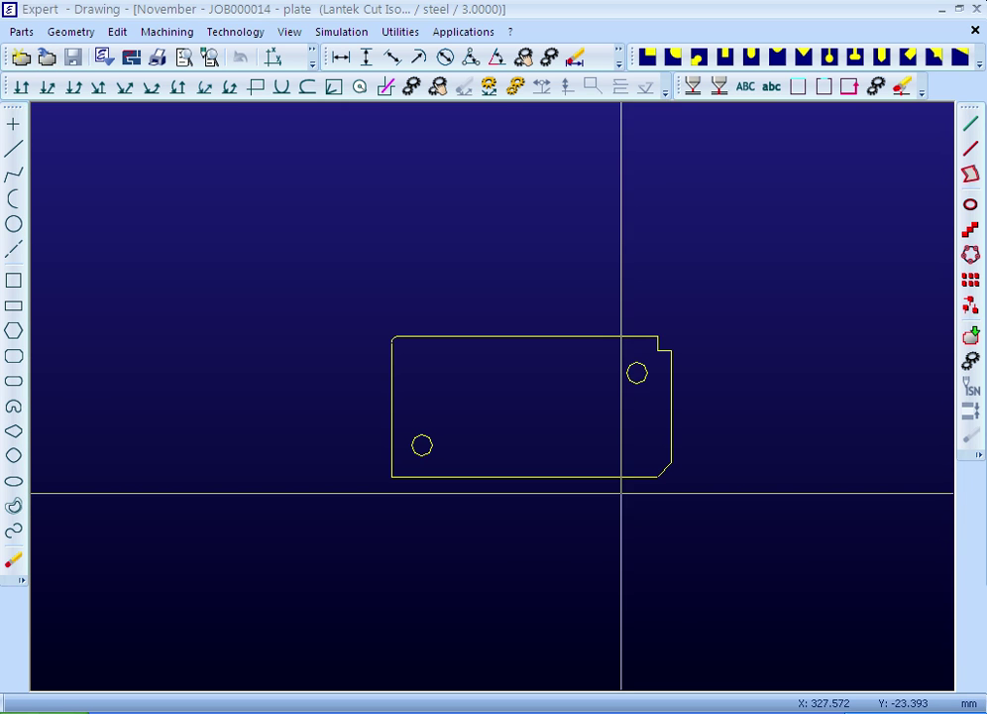
Assign cutting quality 1 to the plate's outline and both holes, then save it
{"action": "left_click", "coordinate": [693, 87]}
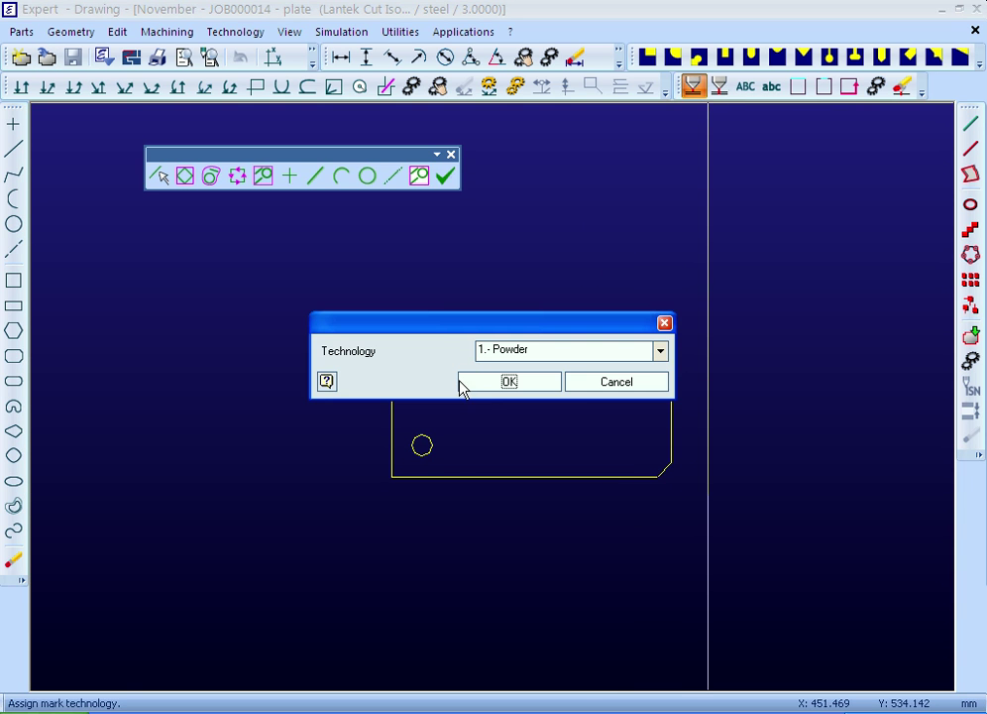
{"action": "left_click", "coordinate": [622, 383]}
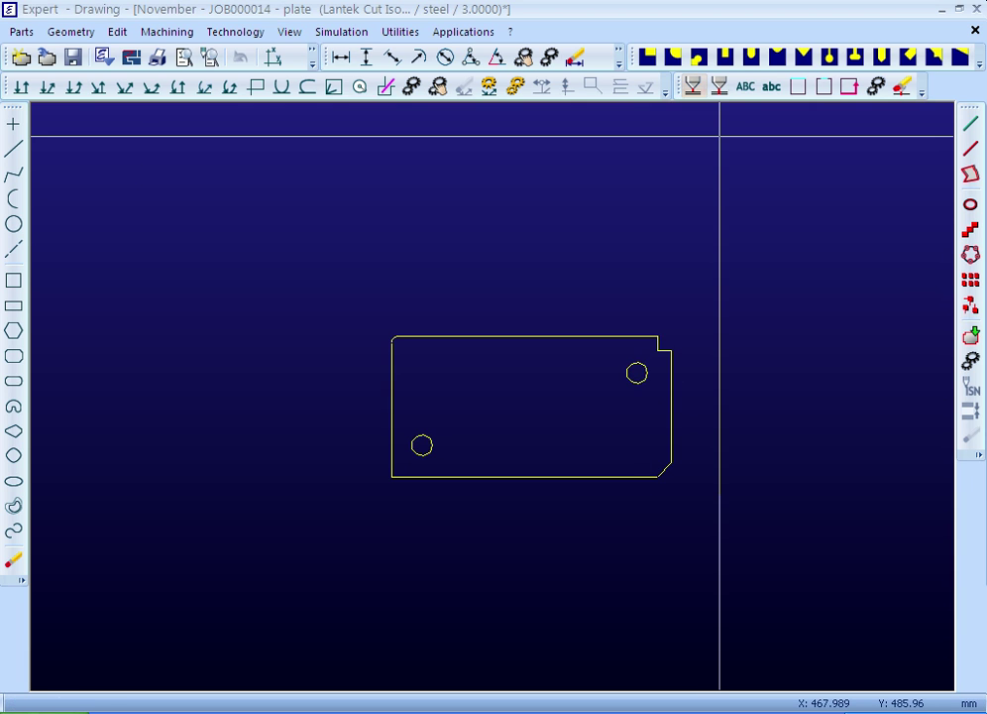
{"action": "left_click", "coordinate": [719, 88]}
{"action": "left_click", "coordinate": [368, 284]}
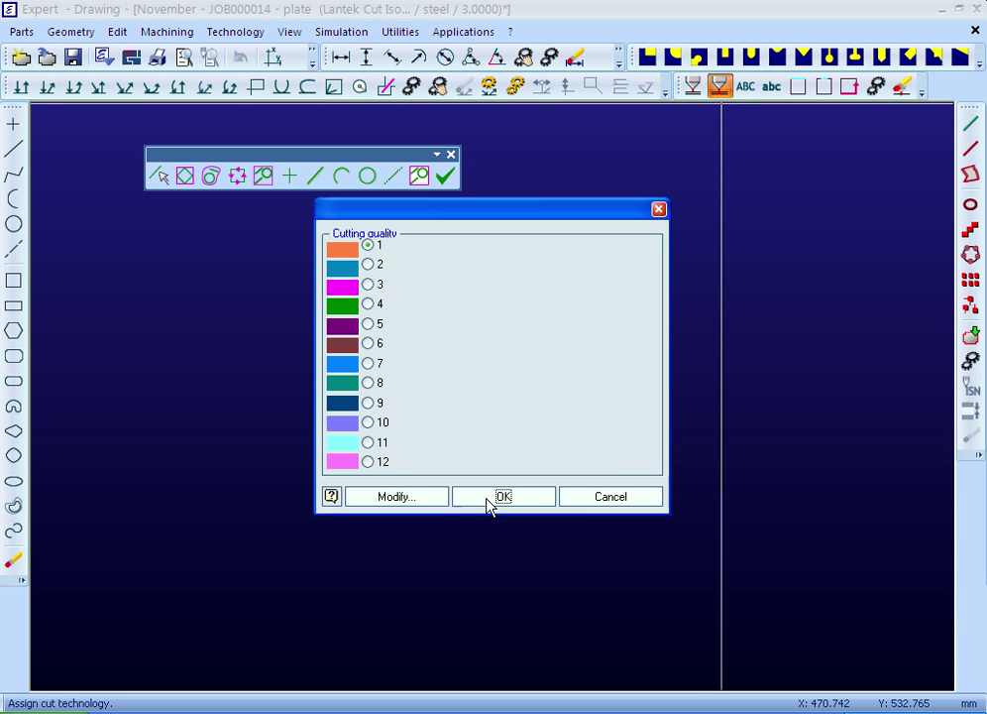
{"action": "left_click", "coordinate": [503, 496]}
{"action": "left_click_drag", "start_coordinate": [338, 273], "coordinate": [788, 575]}
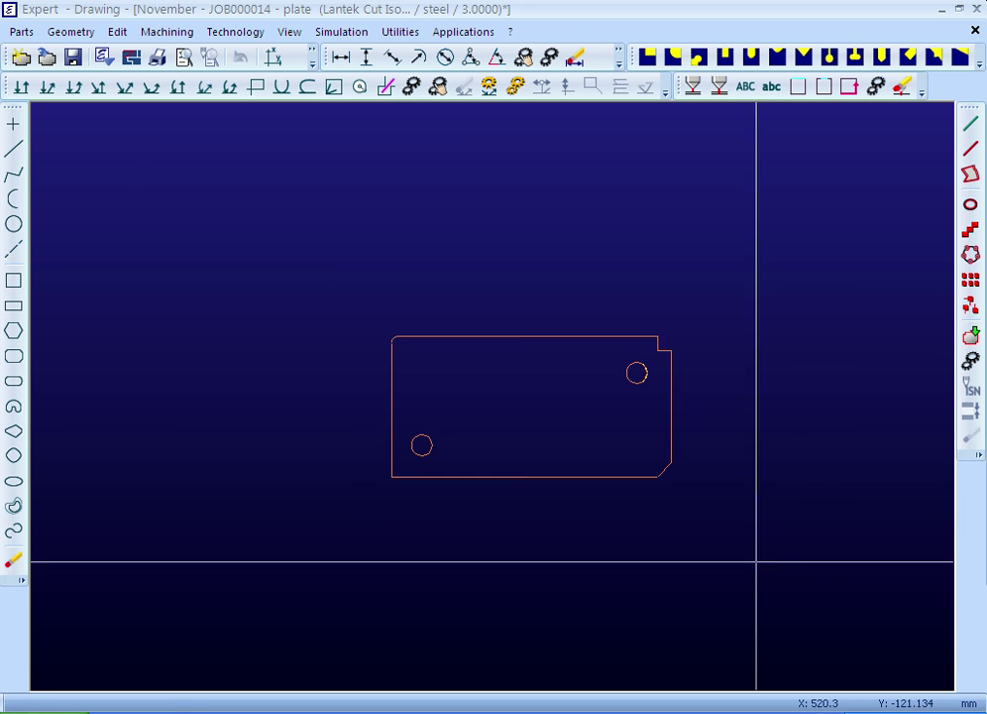
{"action": "left_click", "coordinate": [72, 59]}
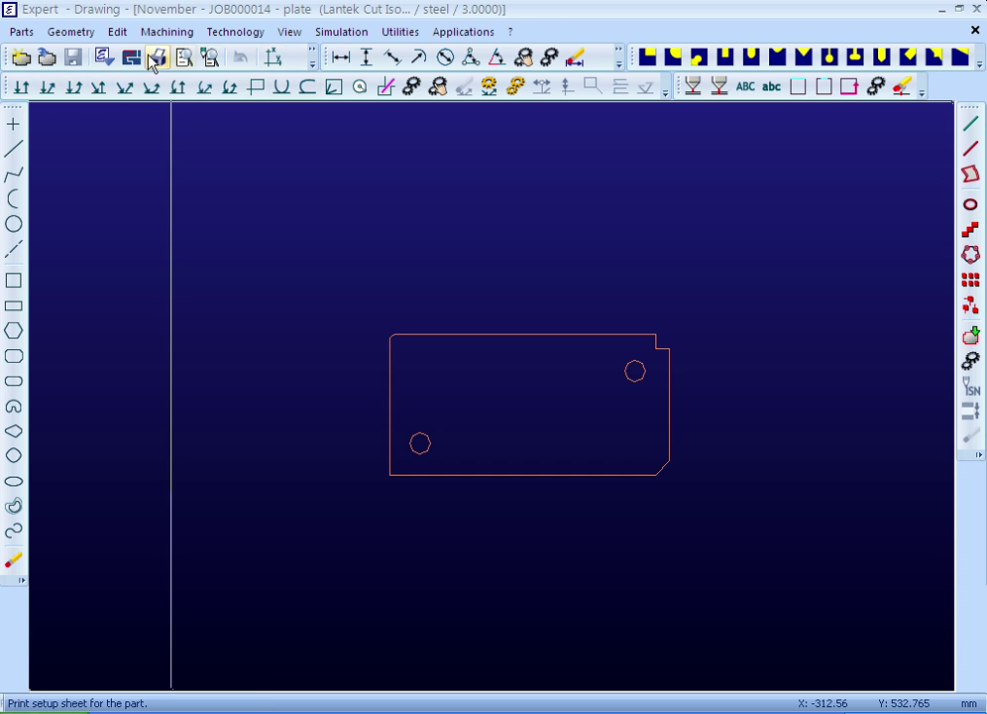
Close the plate drawing and switch the job view to sheets and back to parts
{"action": "left_click", "coordinate": [975, 31]}
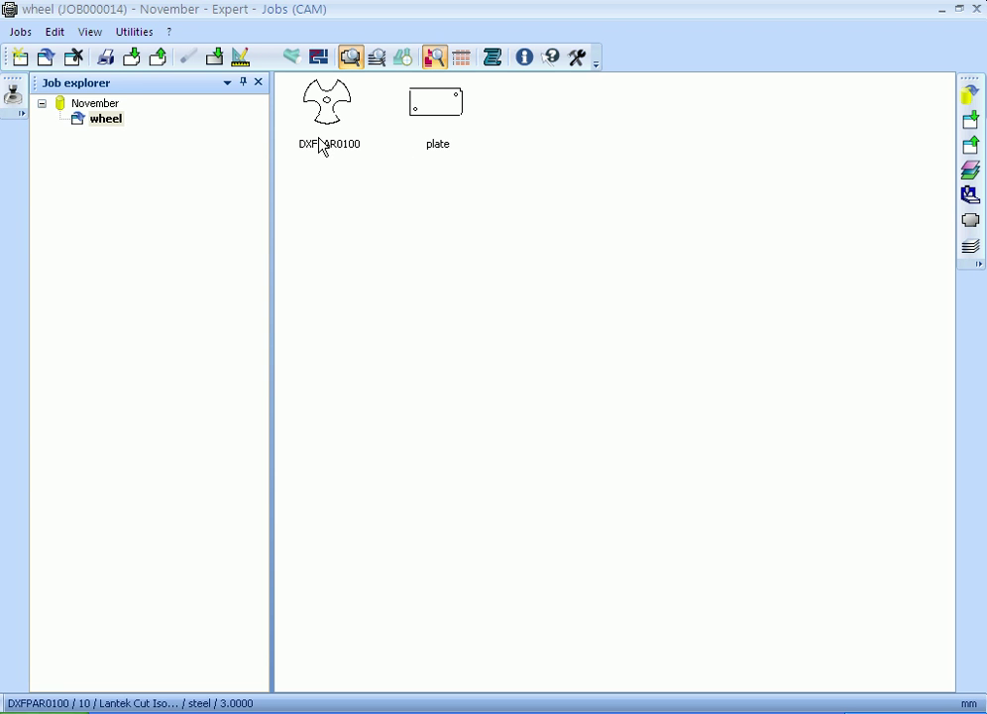
{"action": "left_click", "coordinate": [379, 62]}
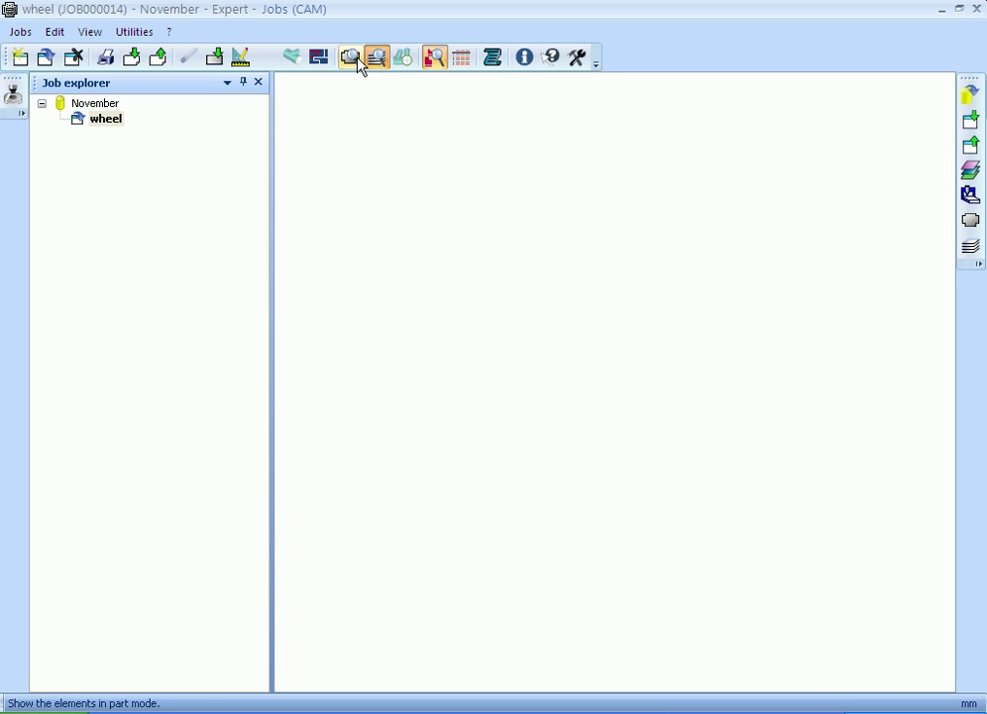
{"action": "left_click", "coordinate": [350, 59]}
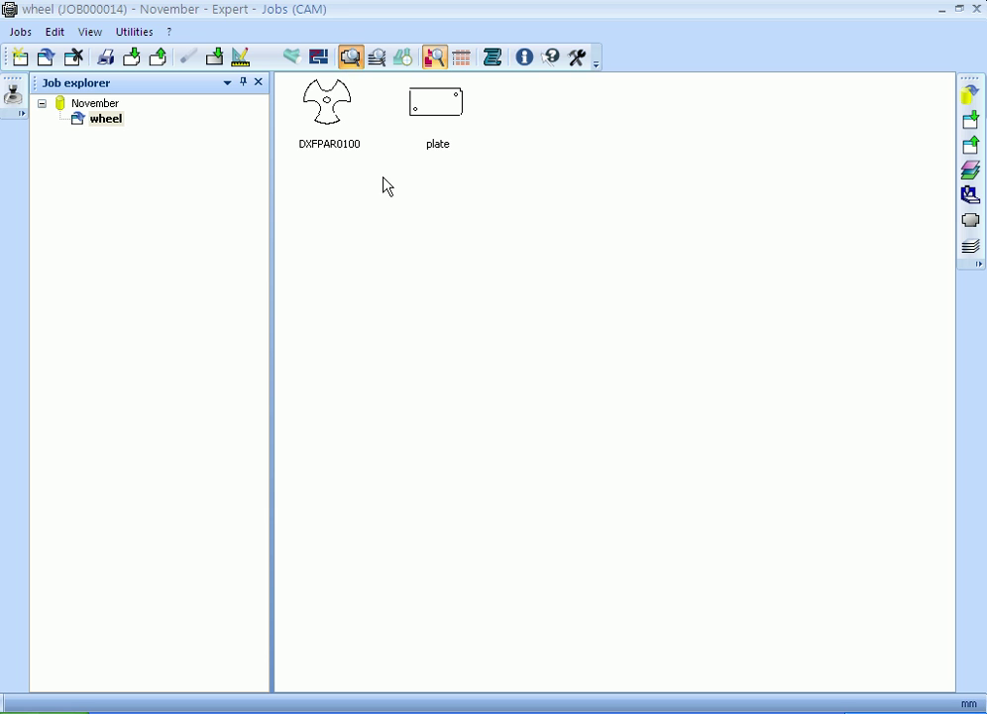
Show the job's parts in Details view, revealing quantity, customer, project and owner columns
{"action": "right_click", "coordinate": [382, 236]}
{"action": "mouse_move", "coordinate": [496, 313]}
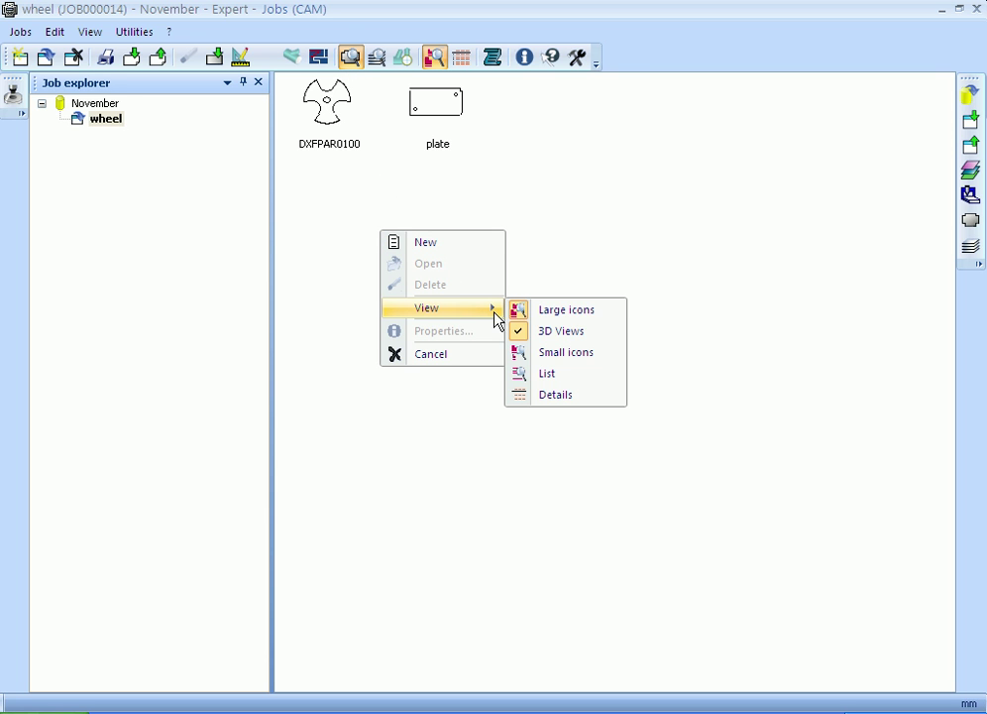
{"action": "left_click", "coordinate": [589, 397]}
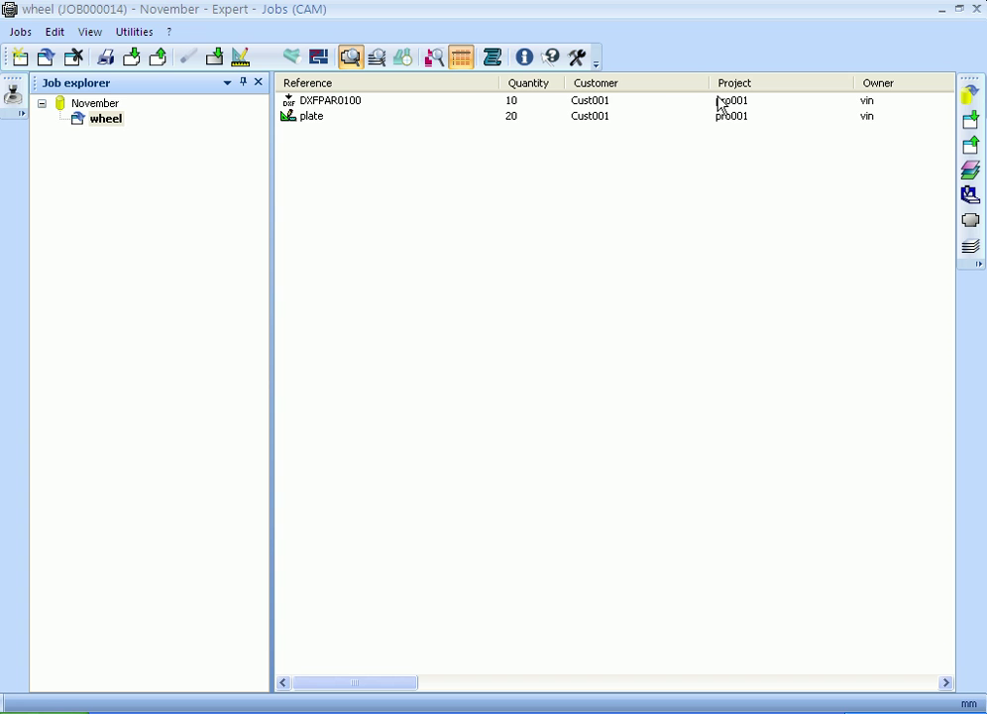
{"action": "left_click_drag", "start_coordinate": [944, 686], "coordinate": [377, 631]}
{"action": "left_click_drag", "start_coordinate": [403, 684], "coordinate": [393, 524]}
{"action": "left_click", "coordinate": [318, 61]}
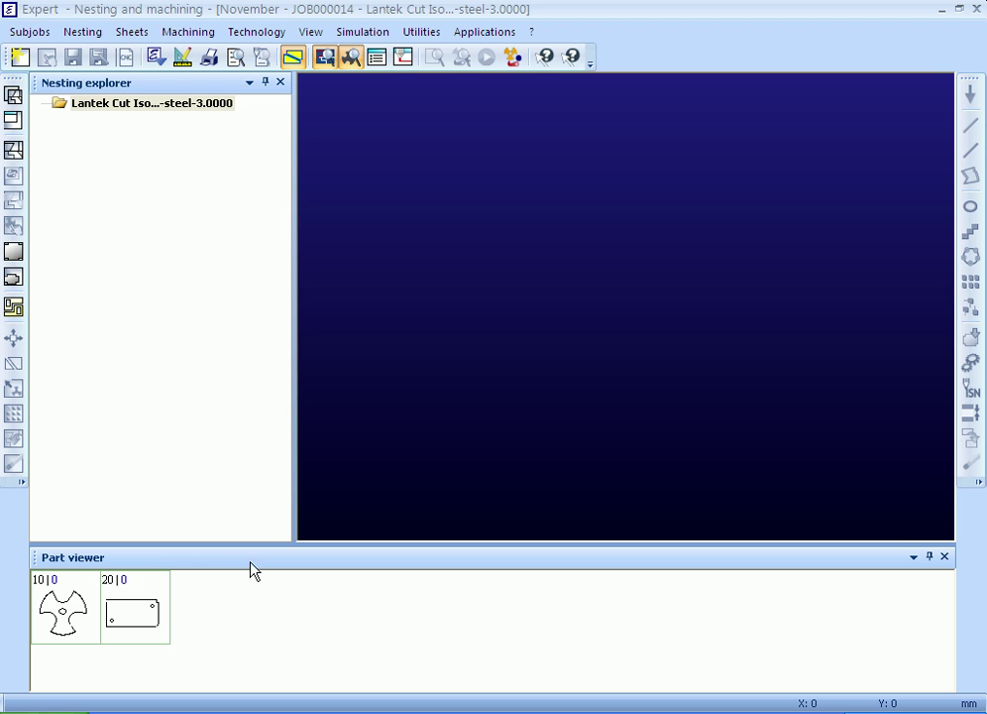
Enlarge the nesting drawing area by resizing the panes, then start adding a new sheet
{"action": "left_click_drag", "start_coordinate": [278, 544], "coordinate": [279, 574]}
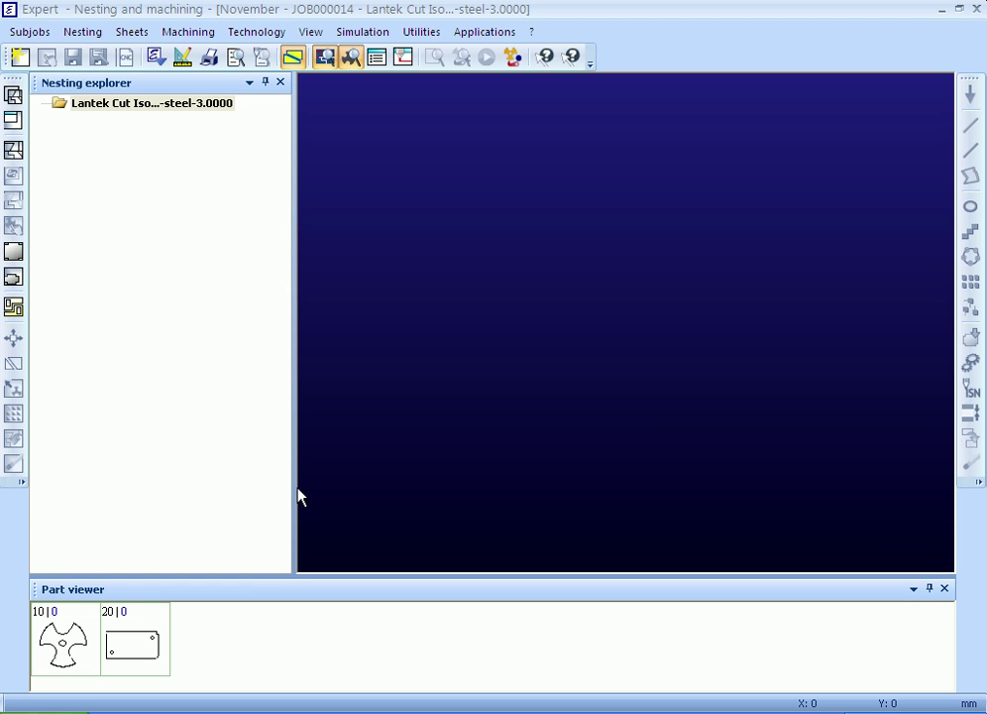
{"action": "left_click_drag", "start_coordinate": [296, 487], "coordinate": [255, 485]}
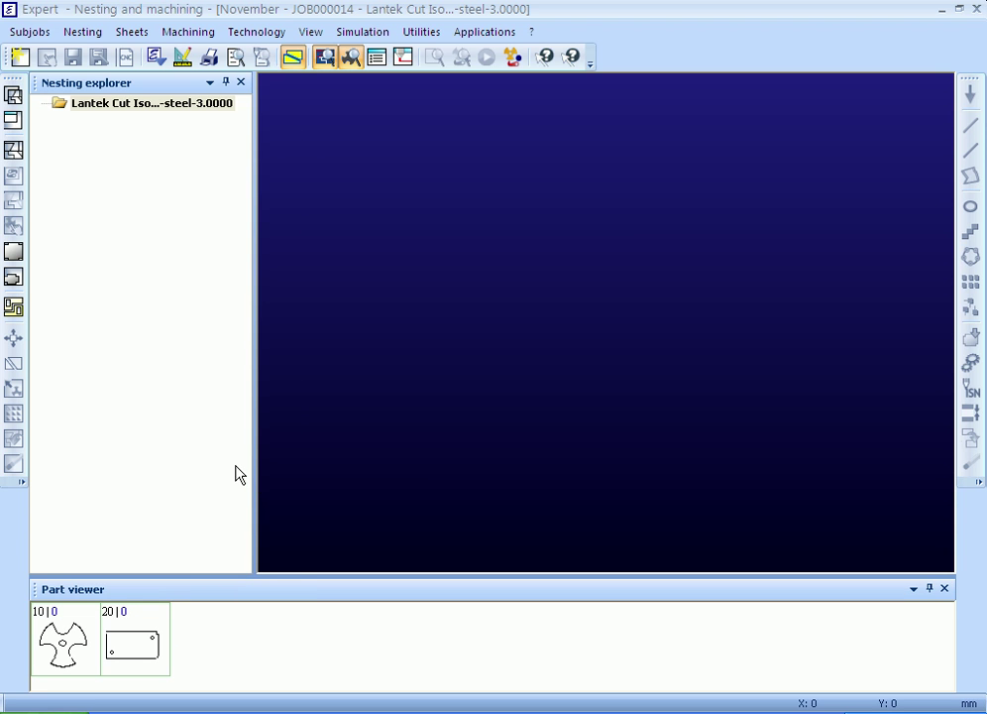
{"action": "left_click", "coordinate": [19, 58]}
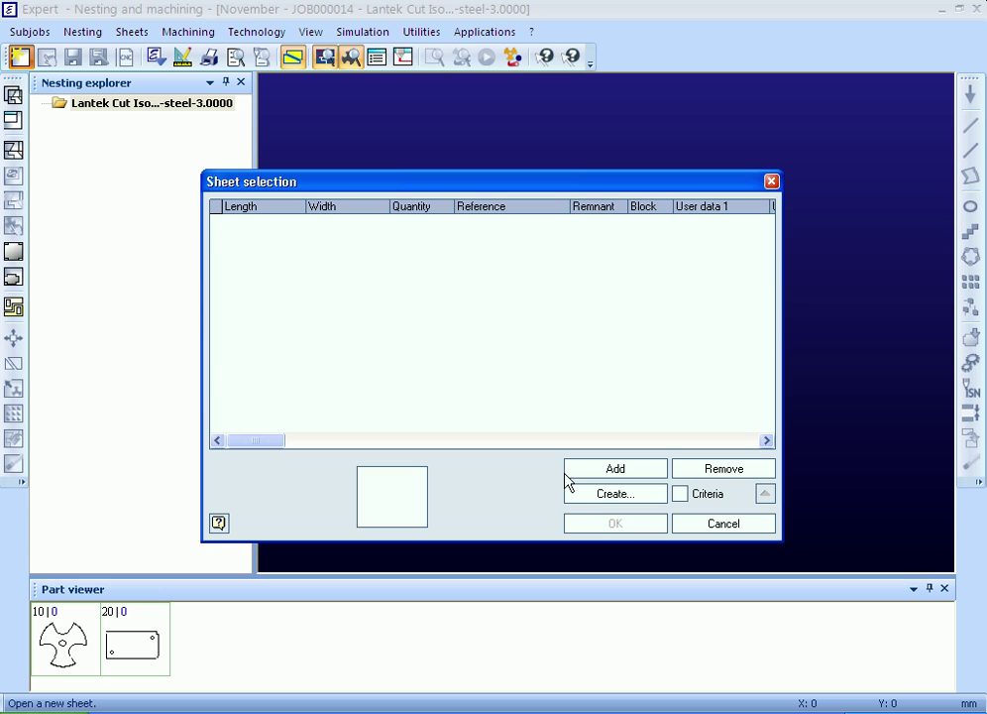
Define a custom 2000 × 1200 mm steel sheet and place it into the nesting
{"action": "left_click", "coordinate": [617, 494]}
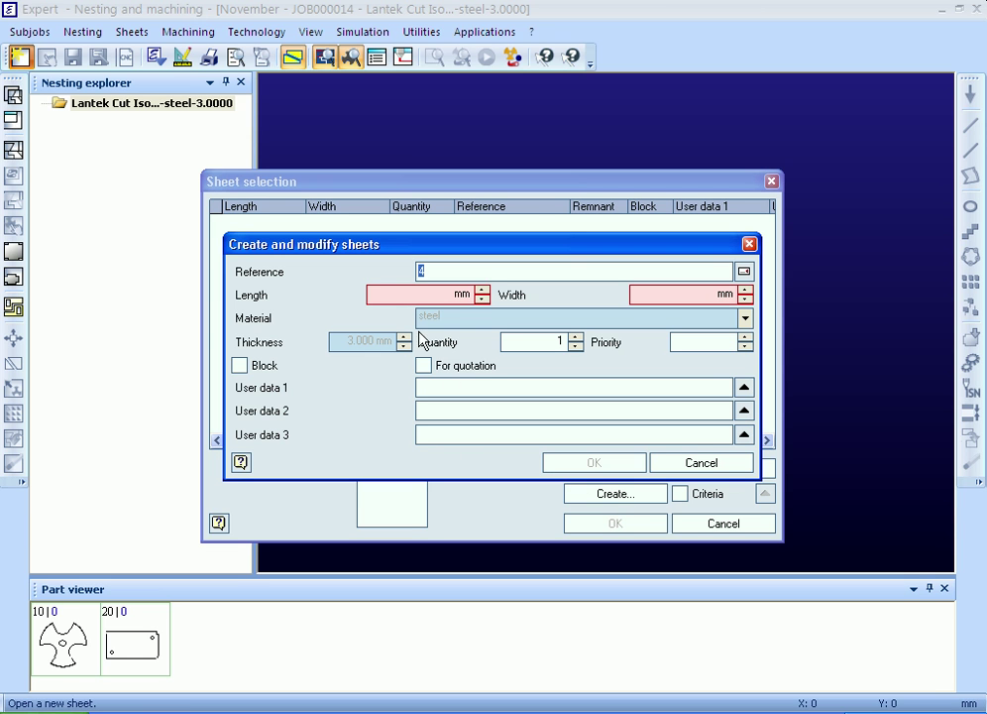
{"action": "left_click", "coordinate": [422, 291]}
{"action": "type", "text": "2000"}
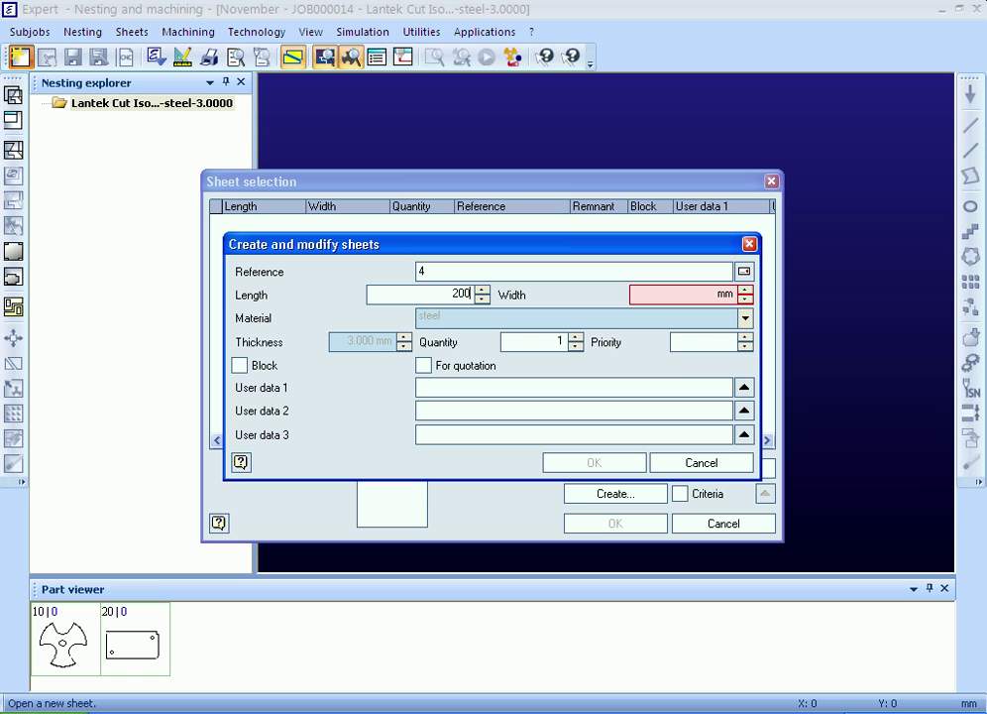
{"action": "left_click", "coordinate": [649, 295]}
{"action": "type", "text": "1200"}
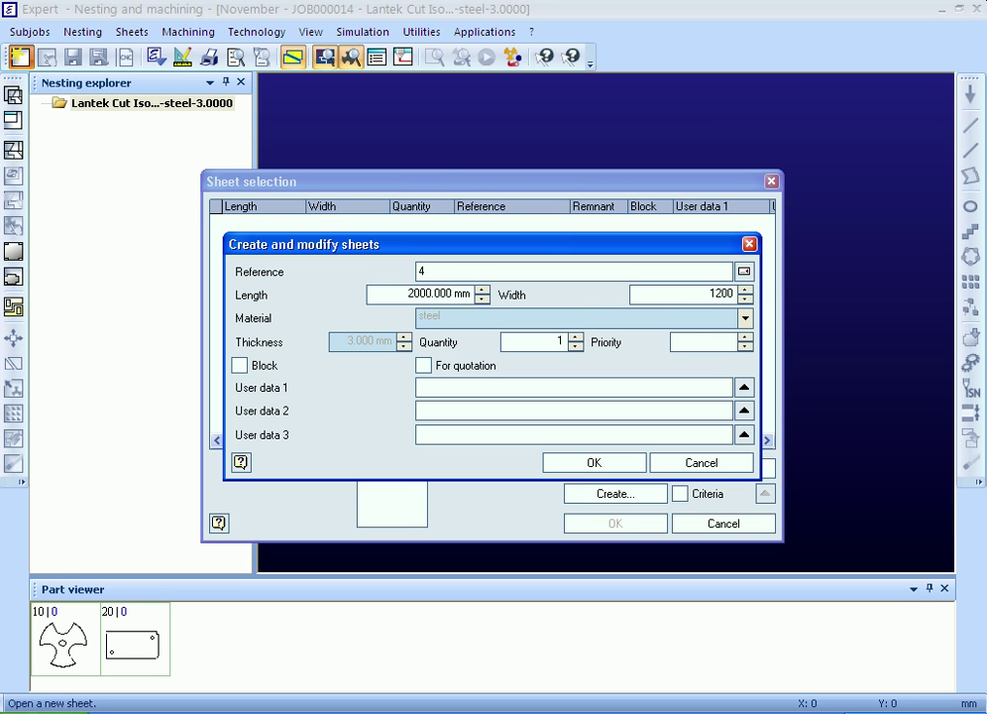
{"action": "left_click", "coordinate": [547, 341]}
{"action": "left_click", "coordinate": [591, 463]}
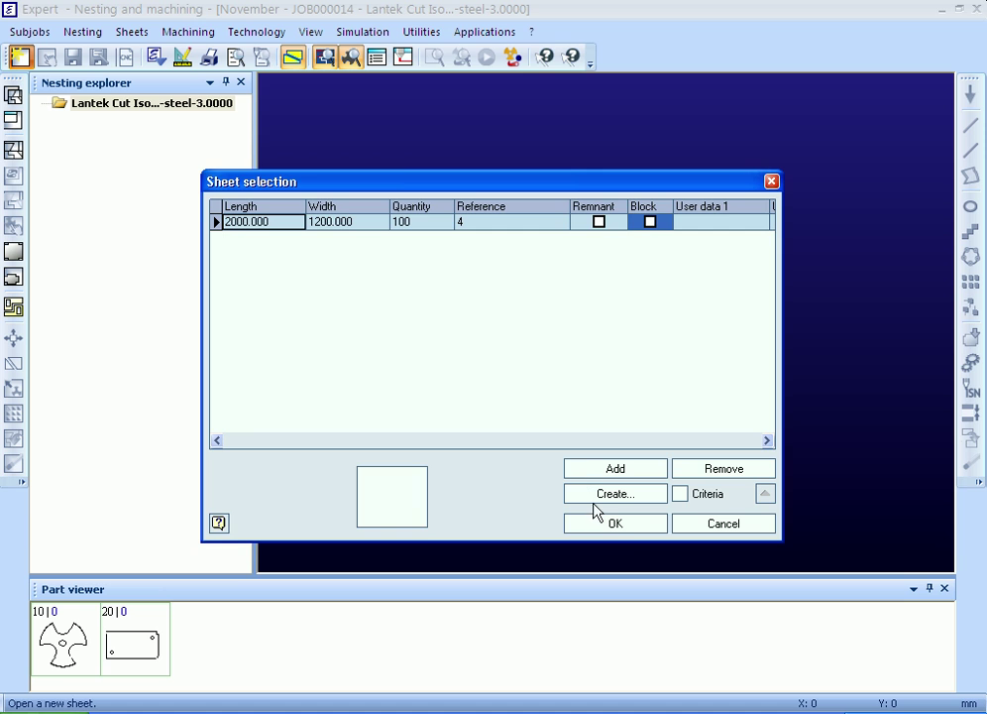
{"action": "left_click", "coordinate": [627, 526]}
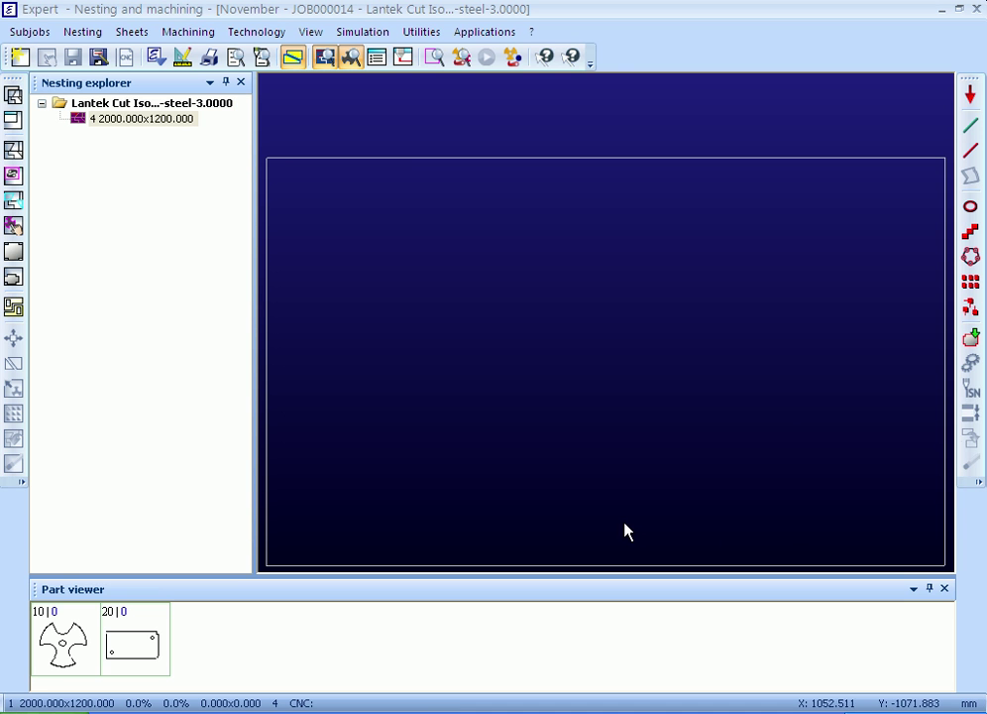
Use Change data to set the sheet's top, left, bottom and right margins to 10 mm
{"action": "right_click", "coordinate": [150, 120]}
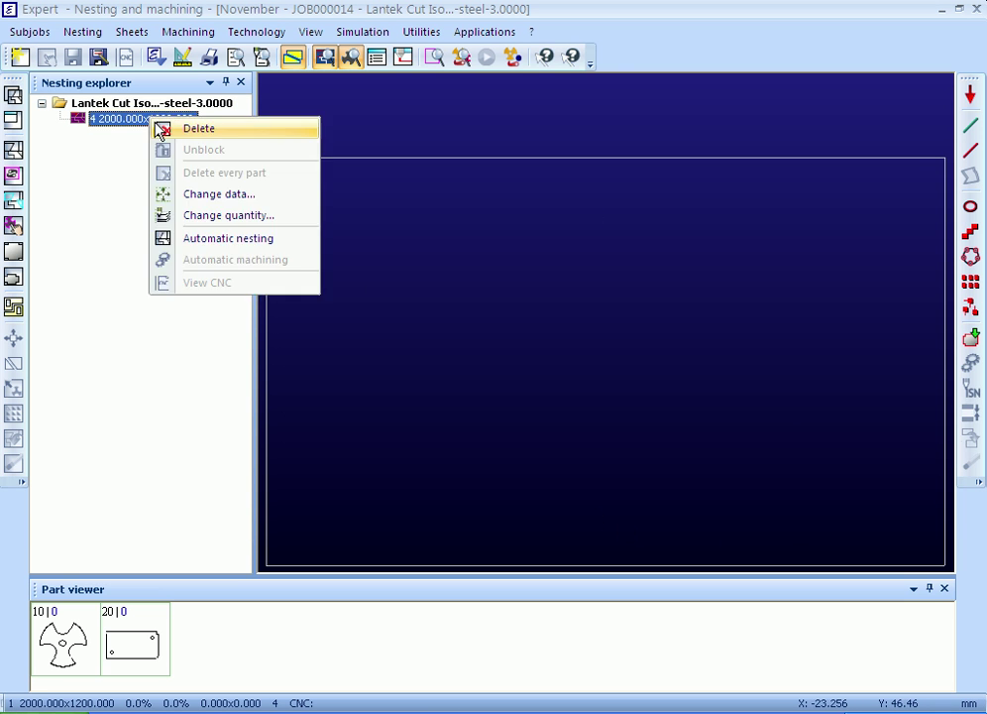
{"action": "left_click", "coordinate": [231, 202]}
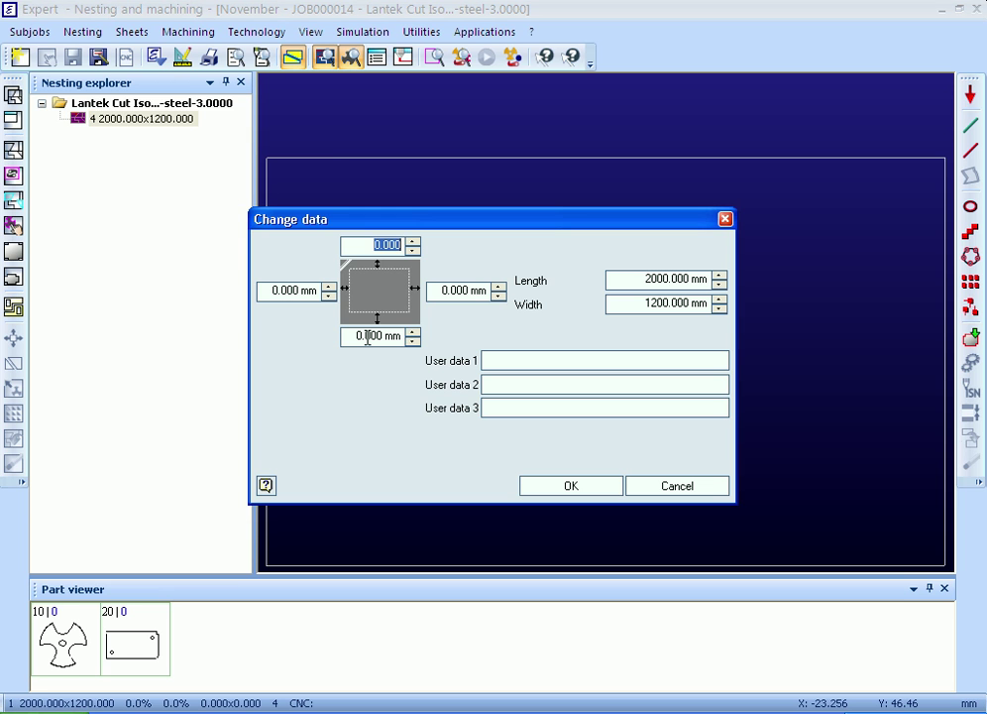
{"action": "type", "text": "10"}
{"action": "key", "text": "Tab"}
{"action": "type", "text": "10"}
{"action": "key", "text": "Tab"}
{"action": "type", "text": "10"}
{"action": "key", "text": "Tab"}
{"action": "type", "text": "10"}
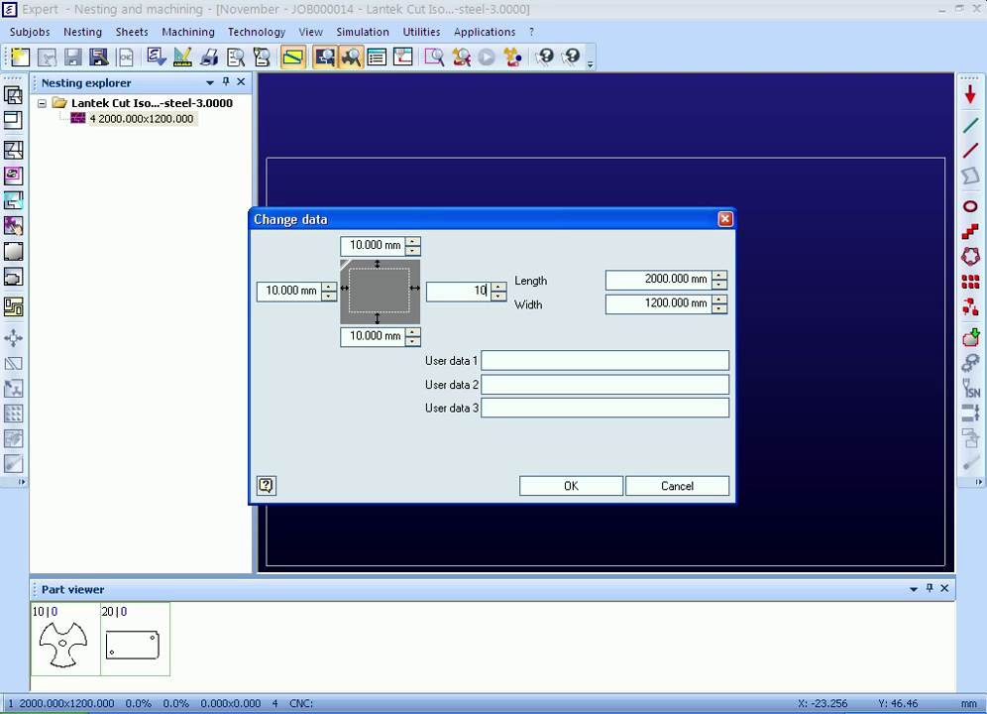
{"action": "left_click", "coordinate": [592, 492]}
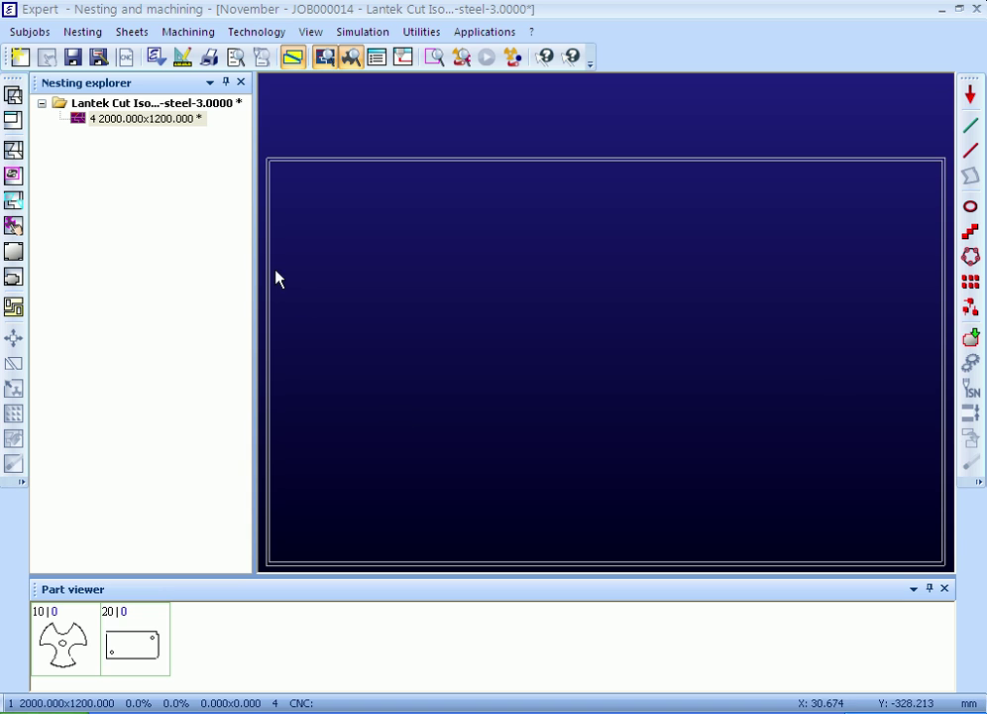
Auto-nest the 20 plate parts on the current sheet in a 4 × 5 grid, 65% used
{"action": "middle_click_drag", "start_coordinate": [268, 282], "coordinate": [609, 332]}
{"action": "scroll", "coordinate": [609, 331], "scroll_direction": "up", "scroll_amount": 3}
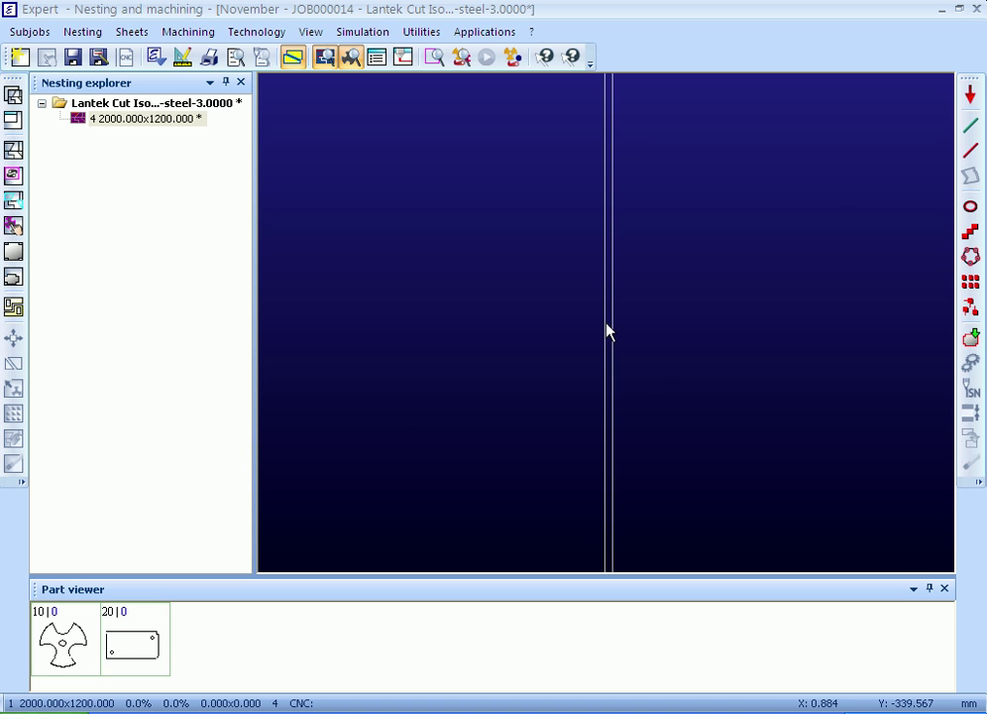
{"action": "scroll", "coordinate": [609, 331], "scroll_direction": "down", "scroll_amount": 5}
{"action": "scroll", "coordinate": [609, 331], "scroll_direction": "down", "scroll_amount": 3}
{"action": "scroll", "coordinate": [609, 331], "scroll_direction": "up", "scroll_amount": 3}
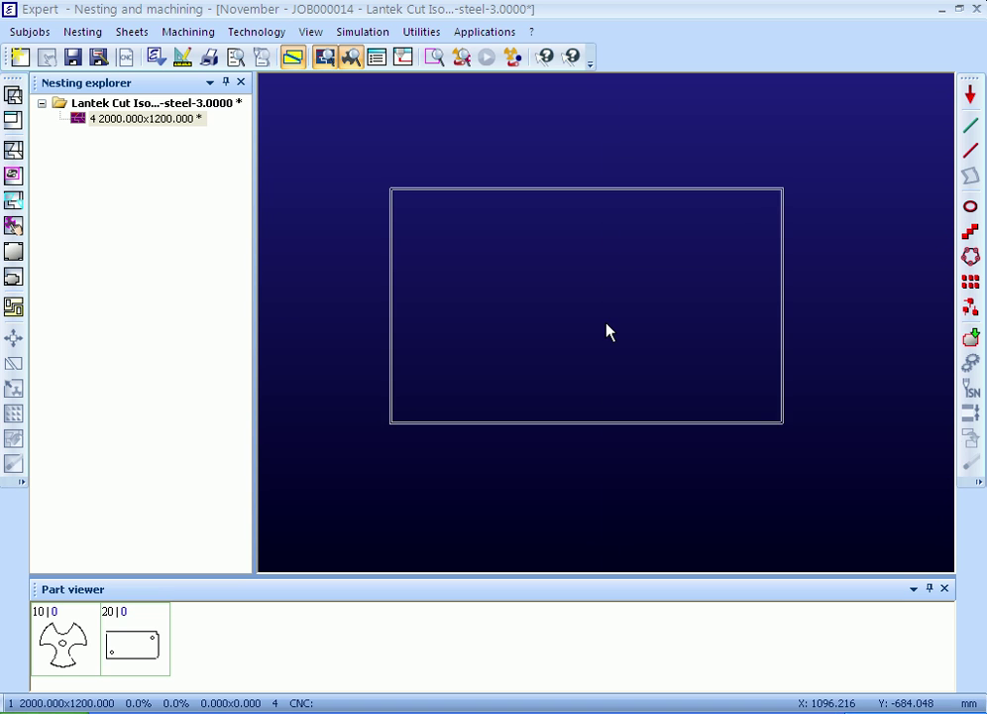
{"action": "left_click", "coordinate": [11, 152]}
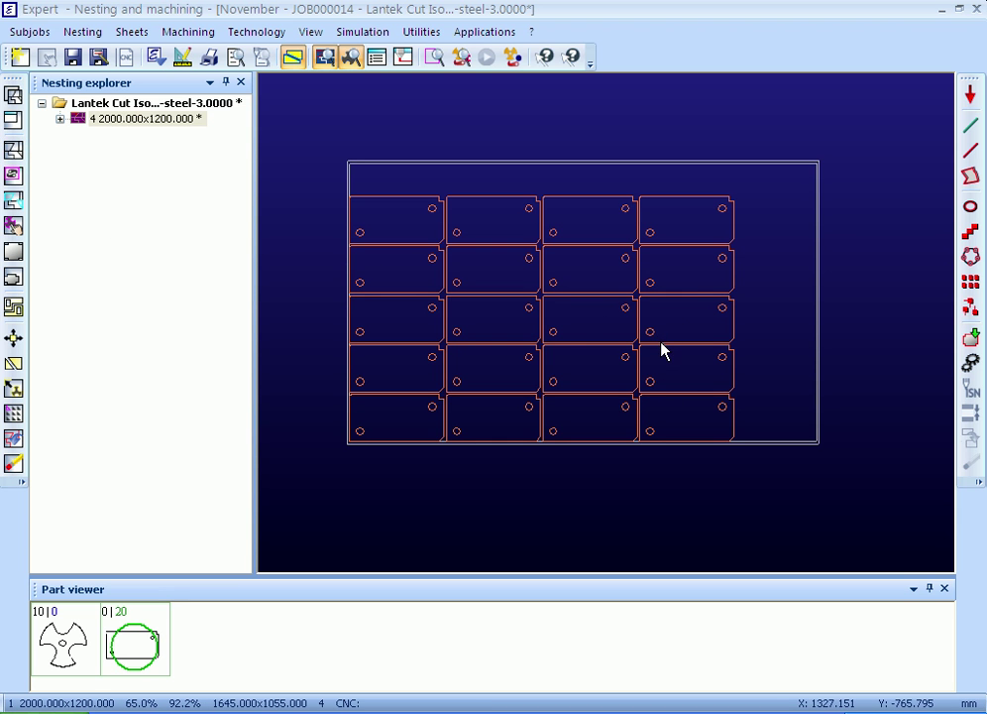
Add a second 2000 × 1200 sheet and give it 10 mm margins on all four sides
{"action": "left_click", "coordinate": [20, 60]}
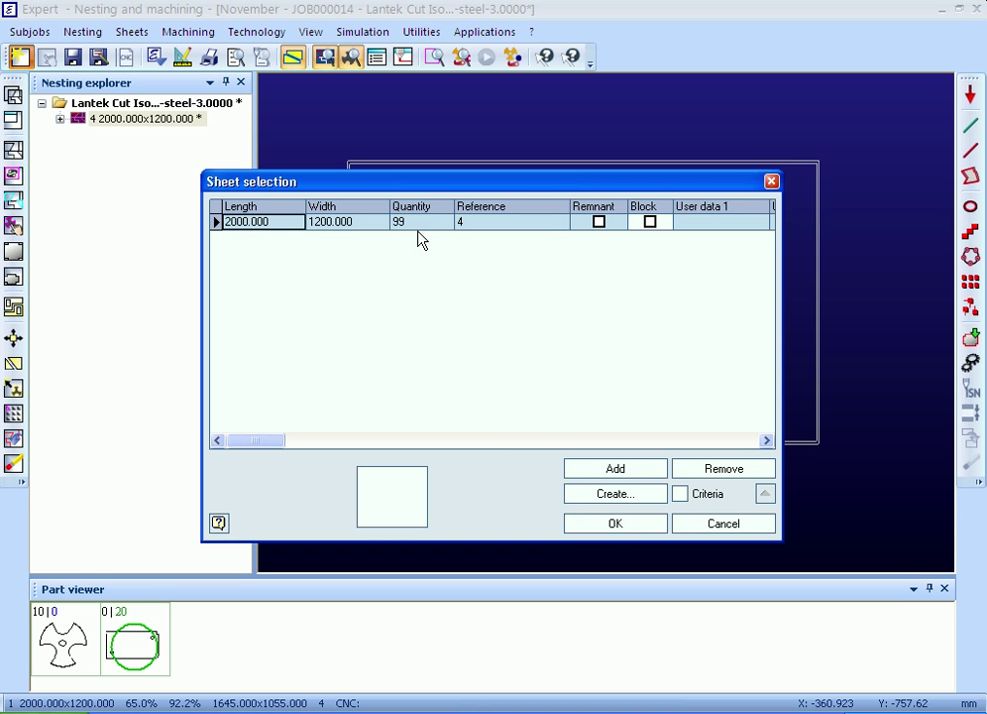
{"action": "left_click", "coordinate": [615, 523]}
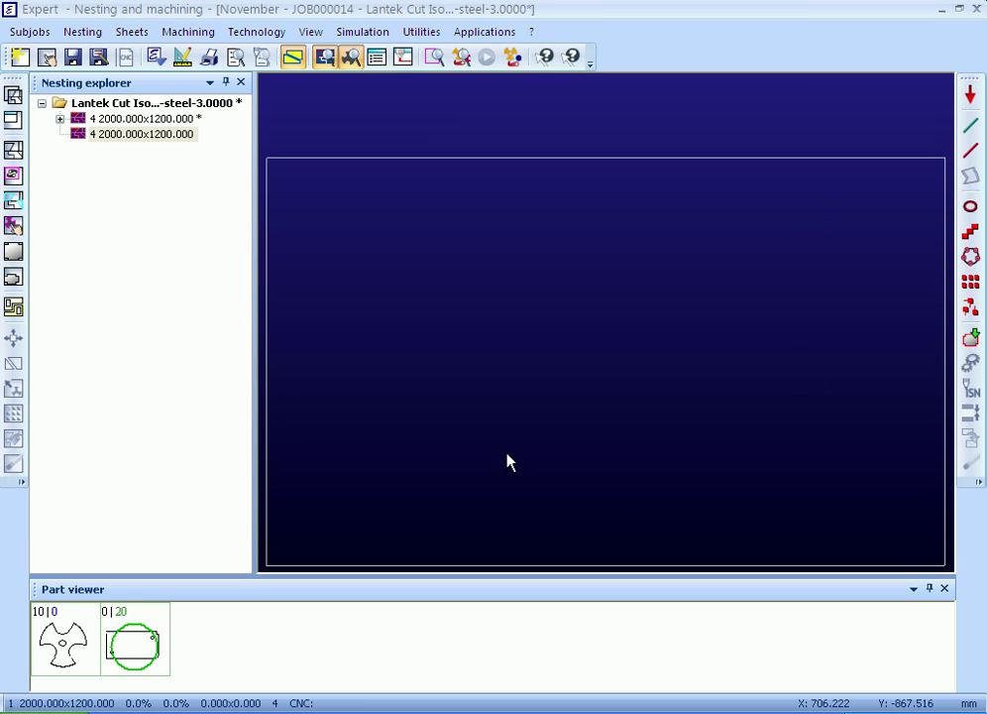
{"action": "right_click", "coordinate": [146, 138]}
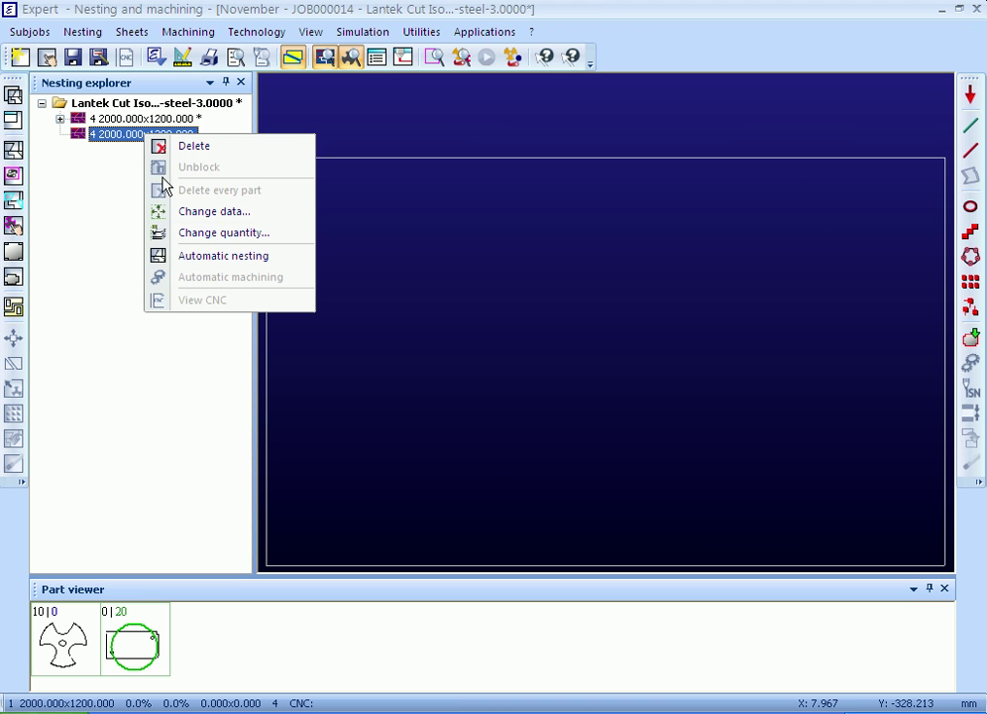
{"action": "left_click", "coordinate": [204, 219]}
{"action": "type", "text": "10"}
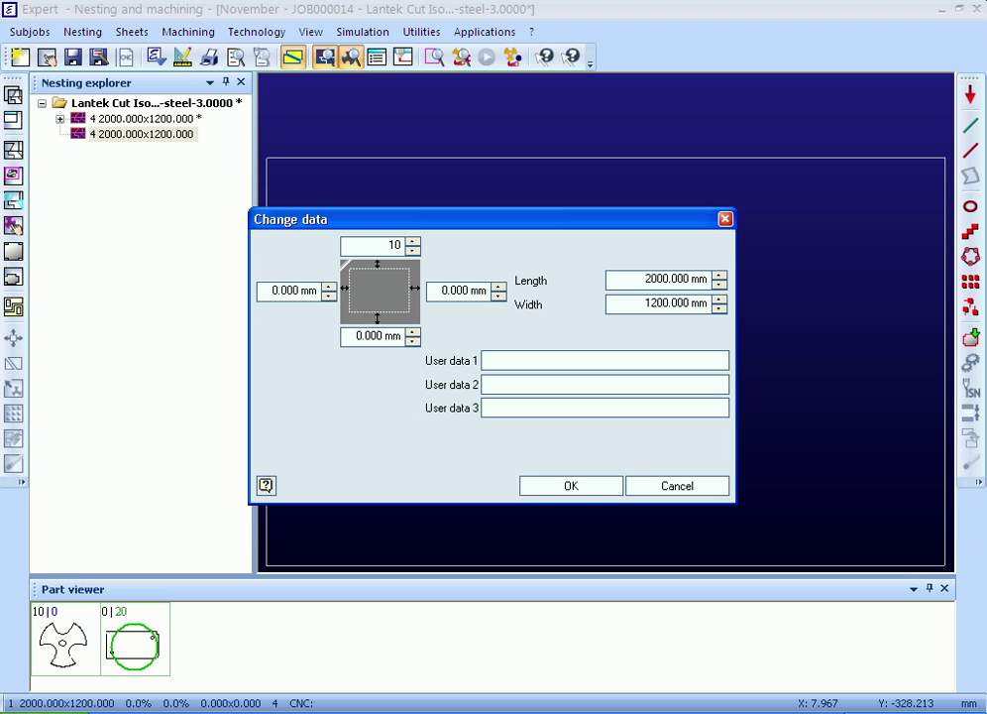
{"action": "key", "text": "Tab"}
{"action": "type", "text": "10"}
{"action": "key", "text": "Tab"}
{"action": "type", "text": "10"}
{"action": "key", "text": "Tab"}
{"action": "type", "text": "1"}
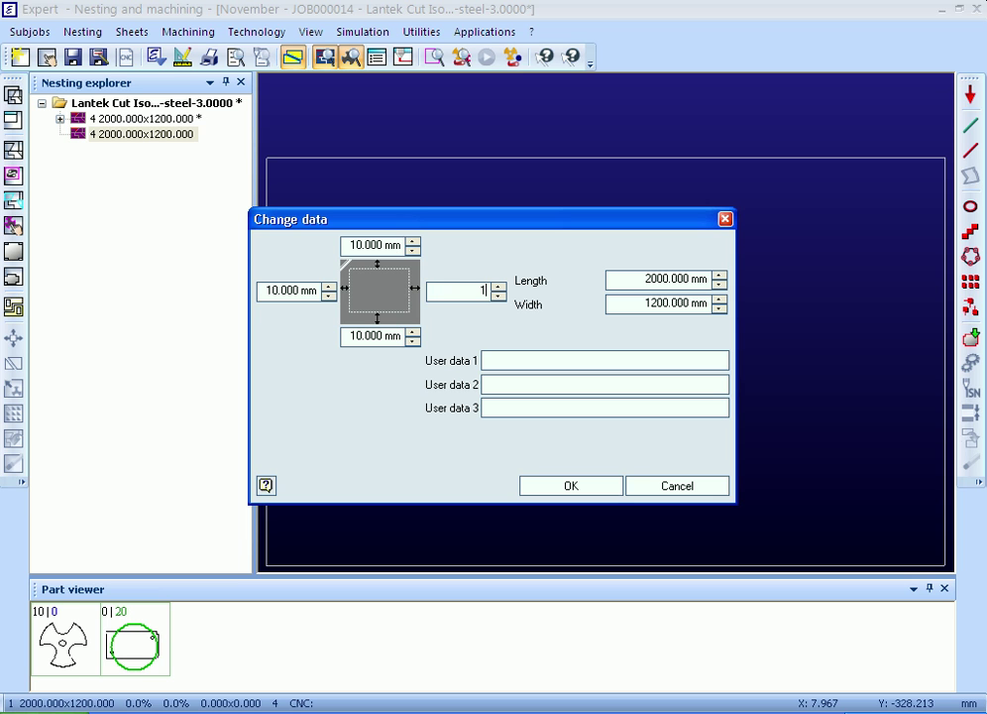
{"action": "left_click", "coordinate": [592, 488]}
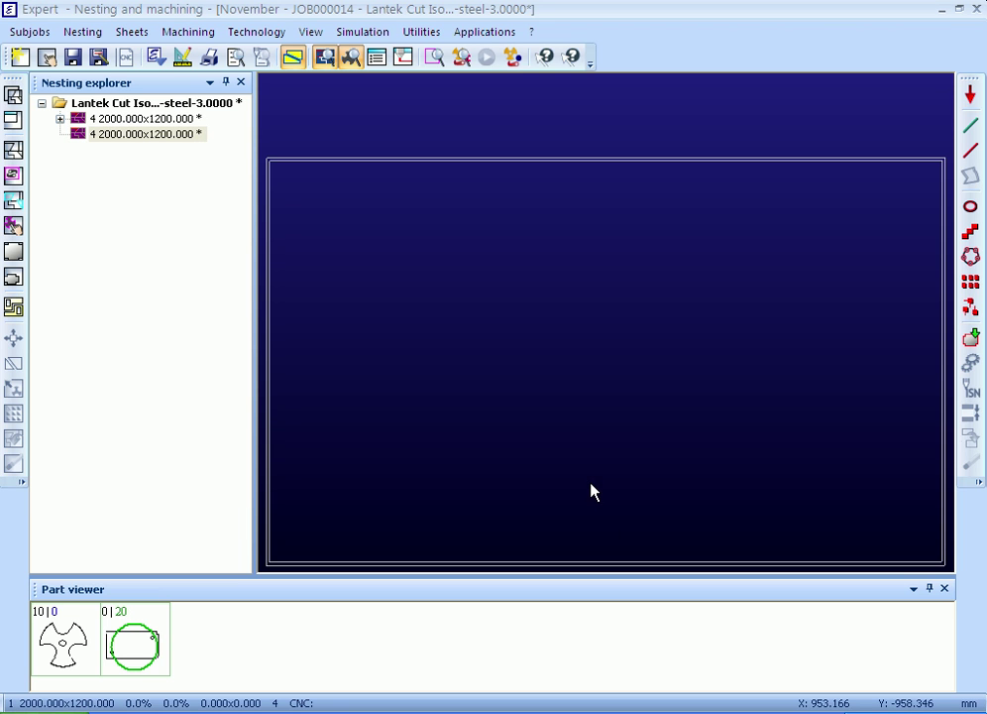
Nest the subjob, raise the wheel part quantity, and re-nest so 12 wheels fit the sheet
{"action": "left_click", "coordinate": [14, 151]}
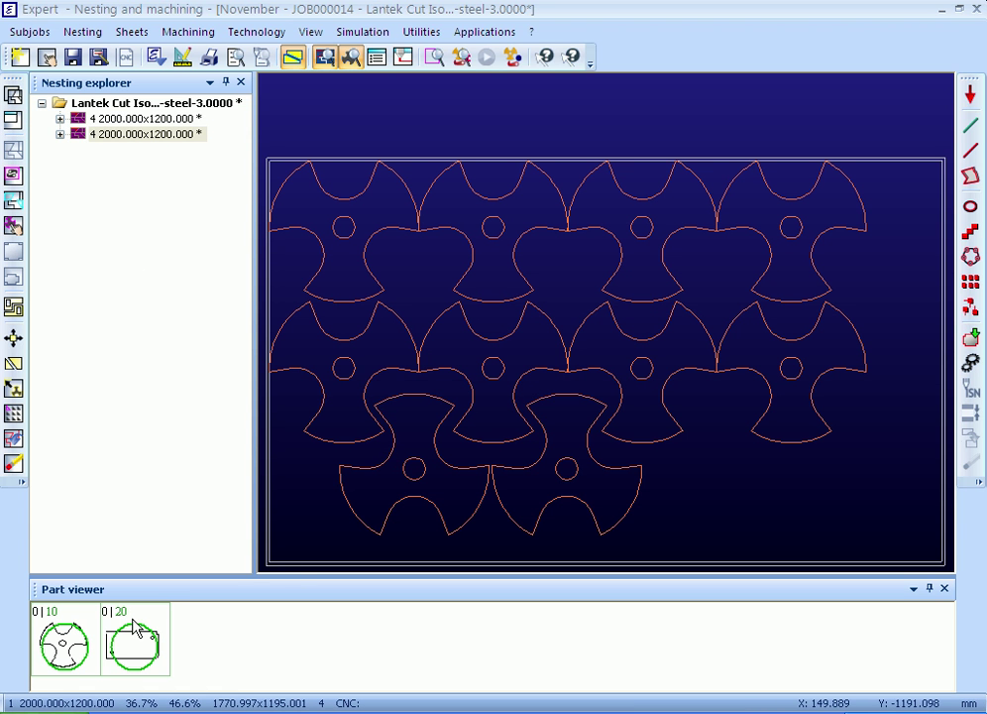
{"action": "scroll", "coordinate": [606, 330], "scroll_direction": "down", "scroll_amount": 3}
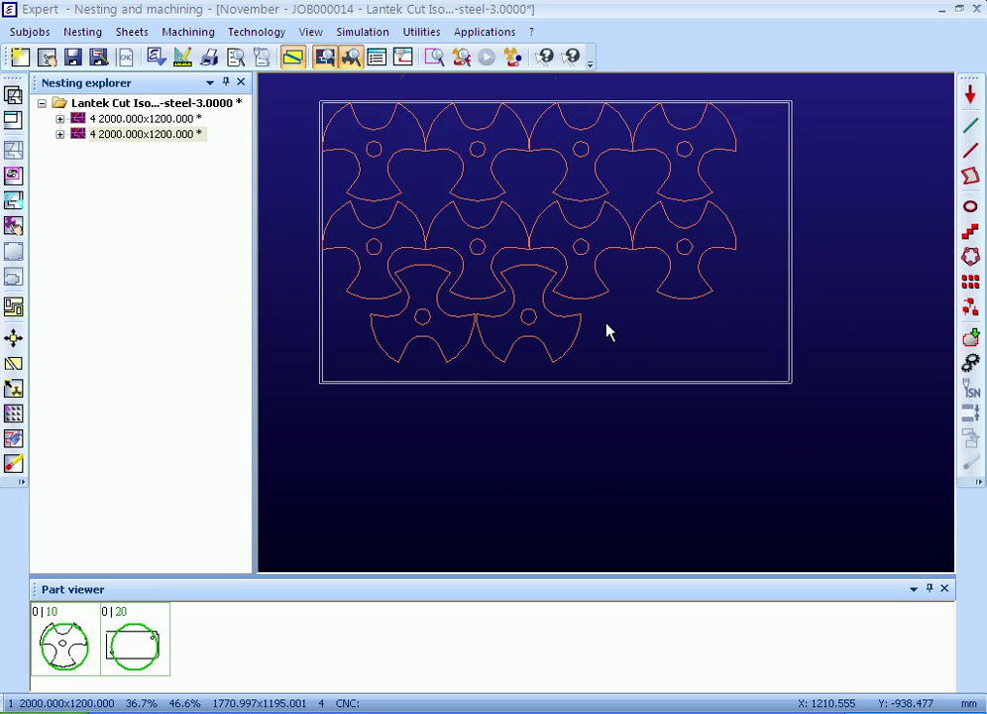
{"action": "right_click", "coordinate": [64, 639]}
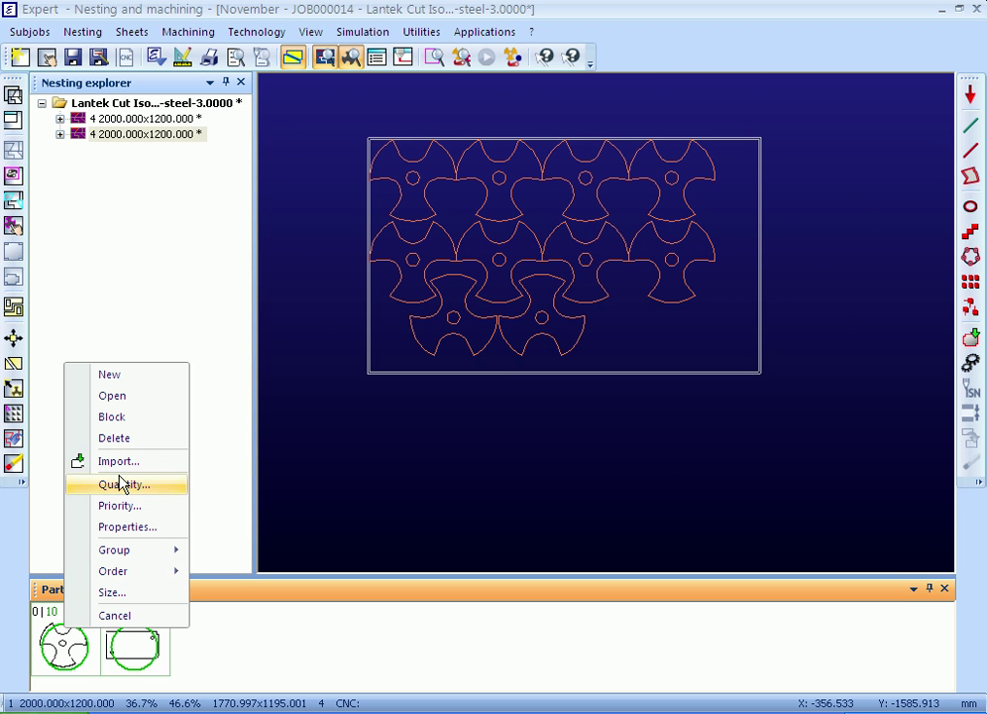
{"action": "left_click", "coordinate": [124, 484]}
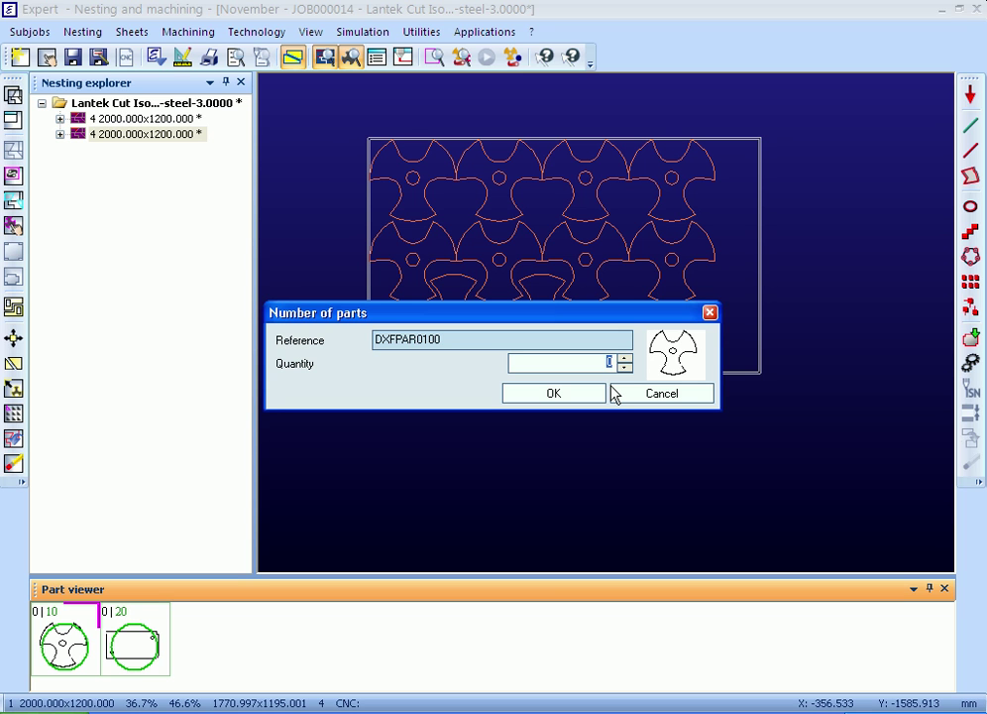
{"action": "left_click", "coordinate": [553, 393]}
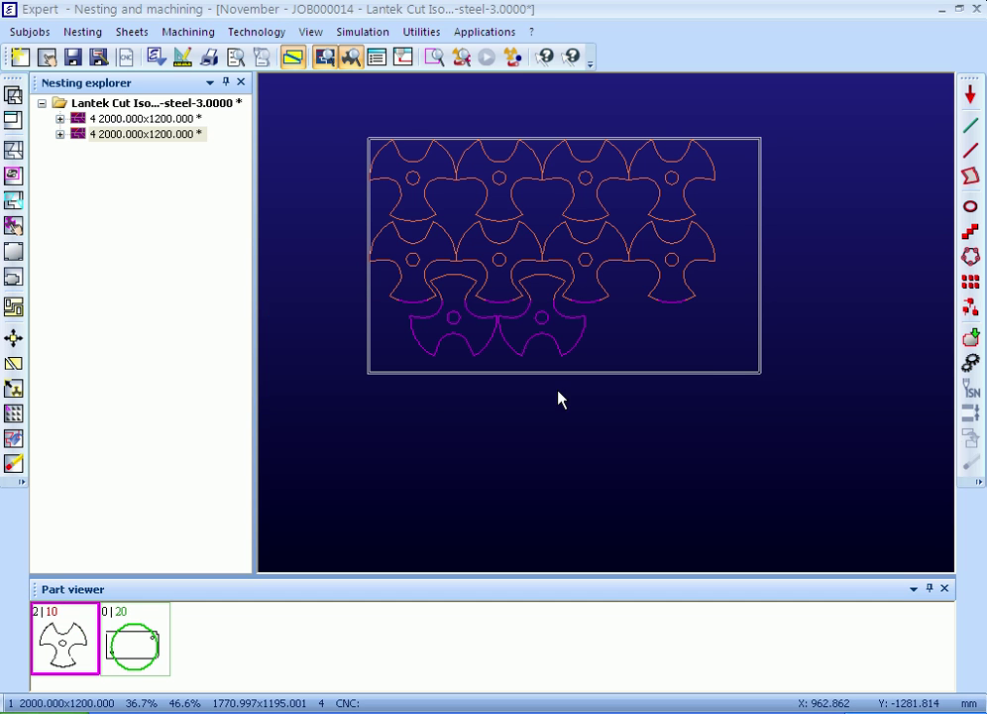
{"action": "left_click", "coordinate": [14, 150]}
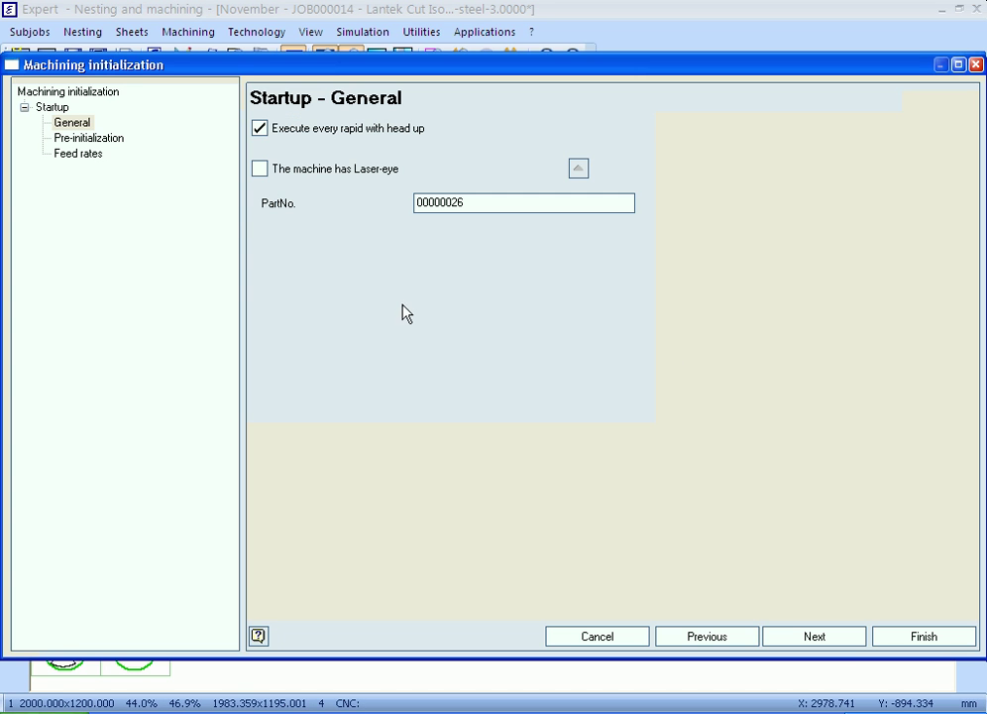
Apply automatic machining with default settings to the wheel sheet, then end the cutting simulation
{"action": "left_click", "coordinate": [827, 643]}
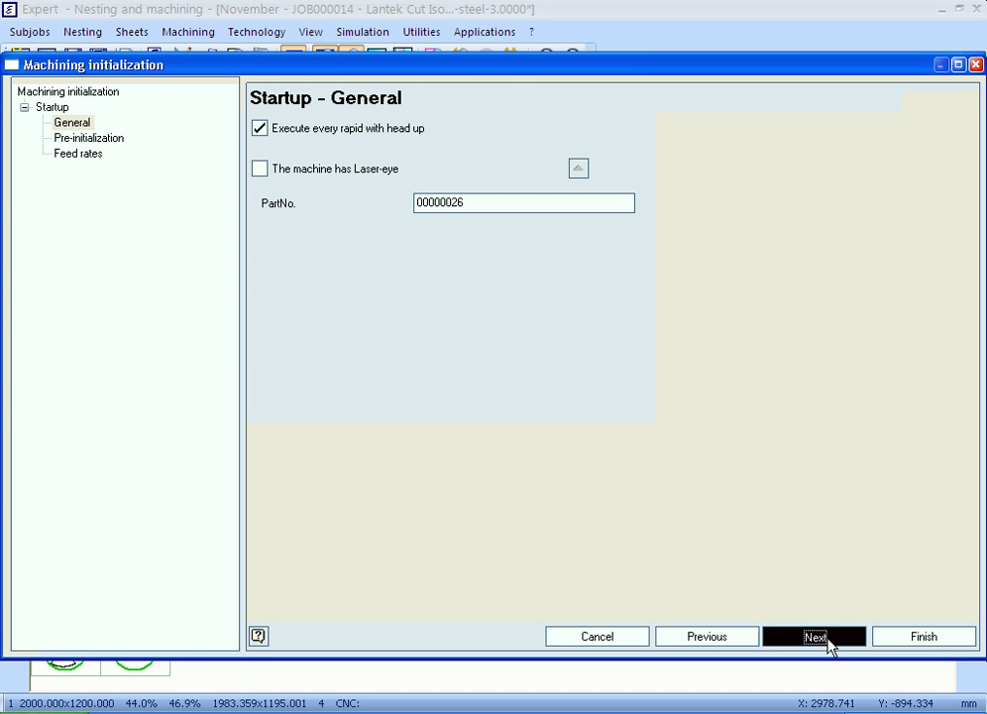
{"action": "left_click", "coordinate": [830, 644]}
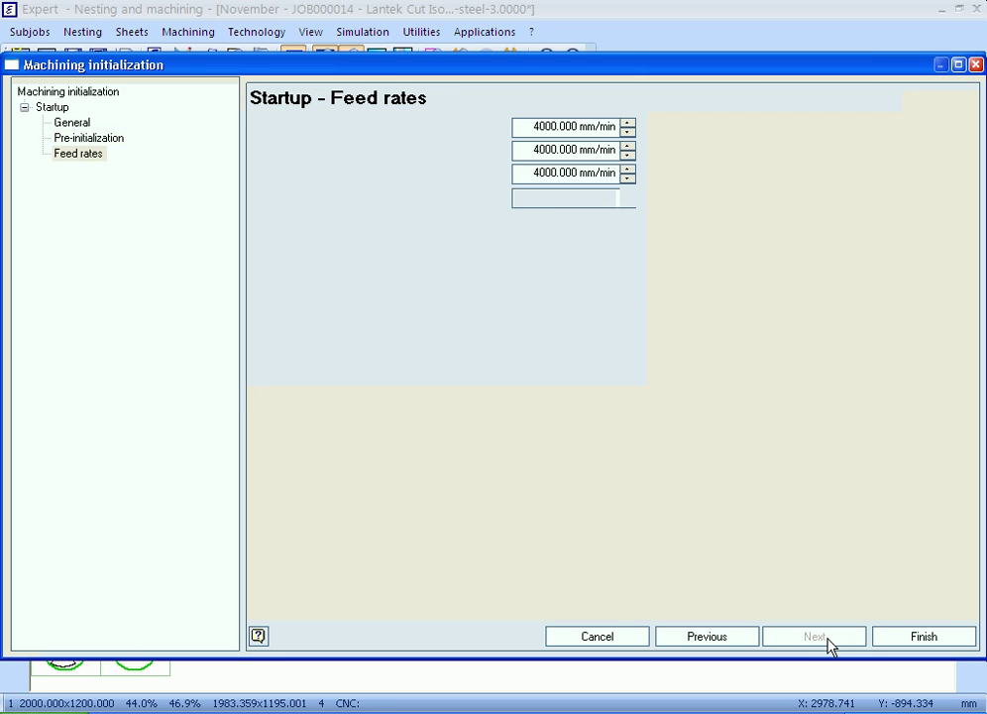
{"action": "left_click", "coordinate": [932, 645]}
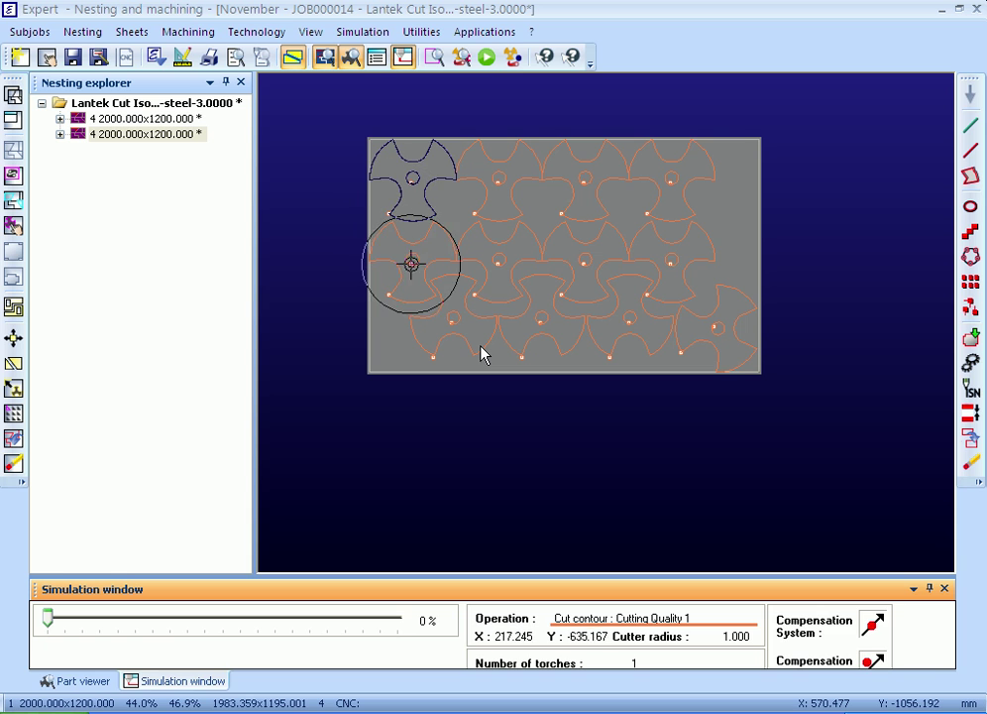
{"action": "key", "text": "Escape"}
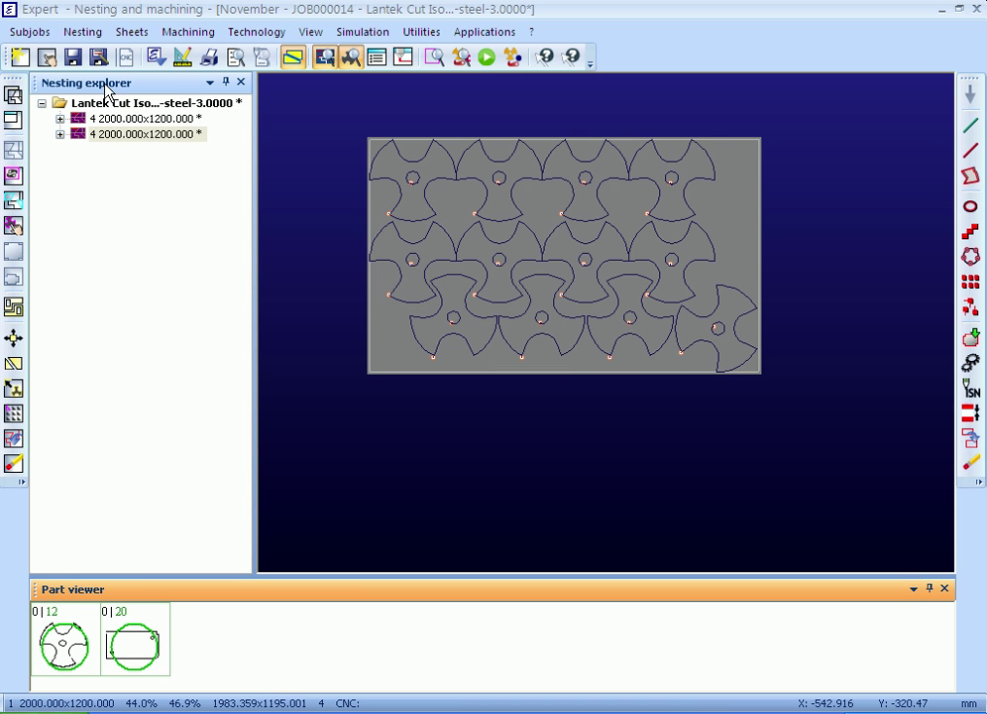
Save every subjob to generate CNC program 00000026, then view and close its code
{"action": "left_click", "coordinate": [72, 57]}
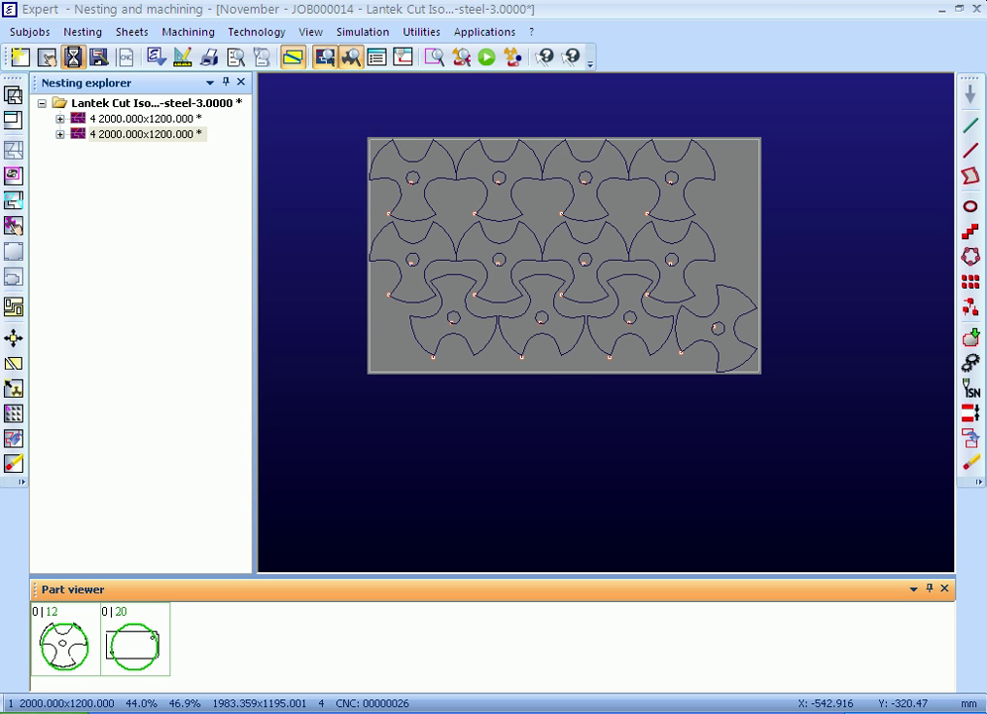
{"action": "left_click", "coordinate": [123, 57]}
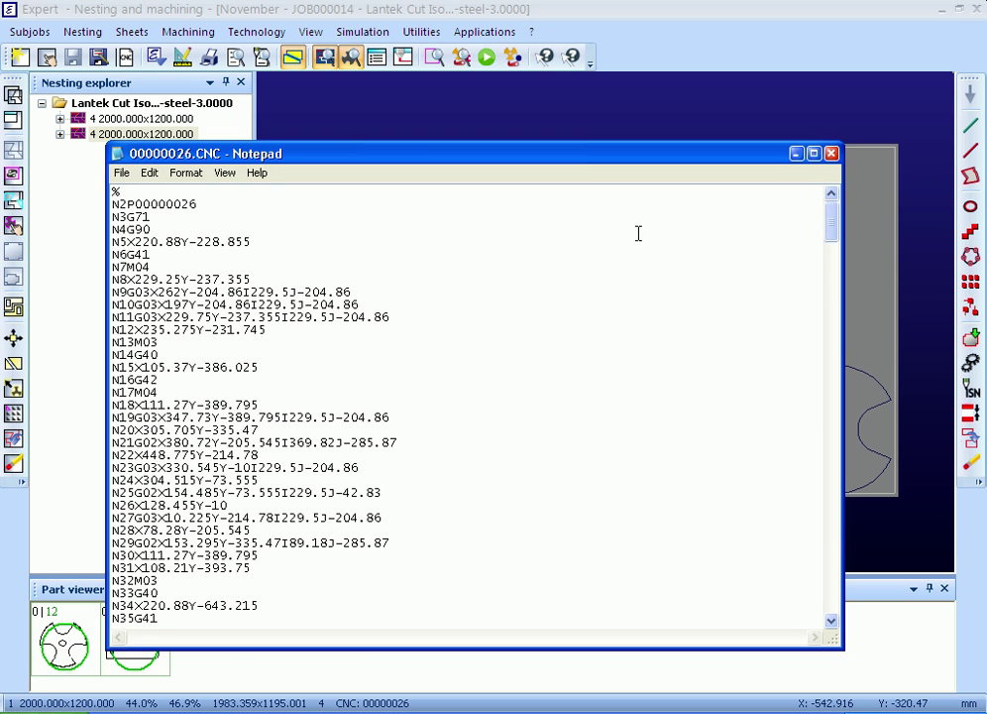
{"action": "left_click", "coordinate": [832, 155]}
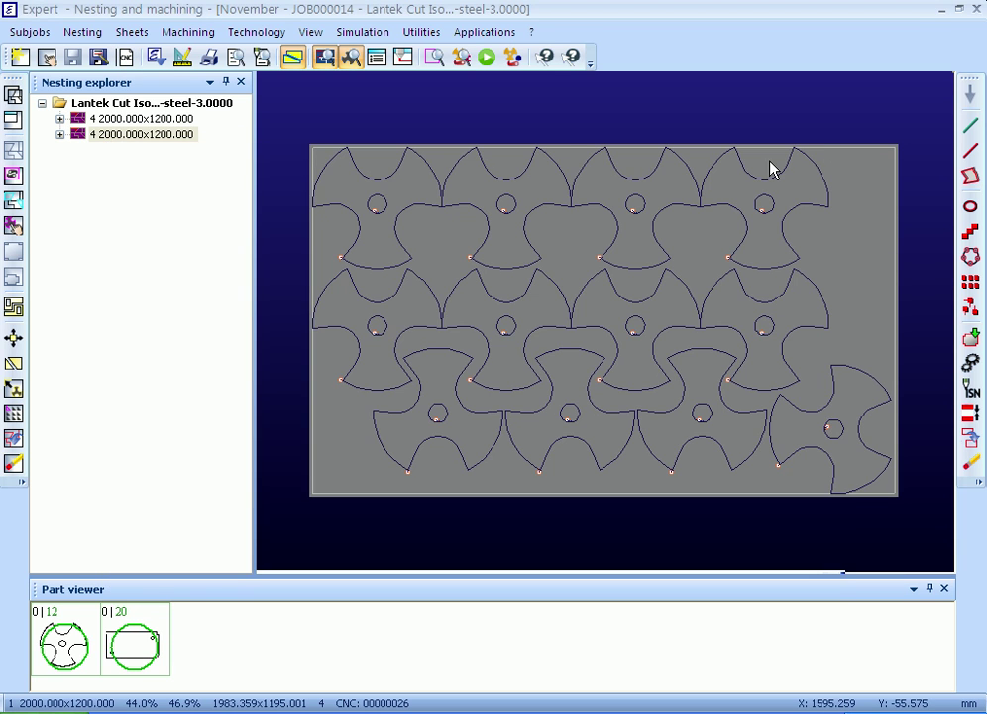
Select the plates sheet and apply automatic machining with the default settings
{"action": "left_click", "coordinate": [159, 119]}
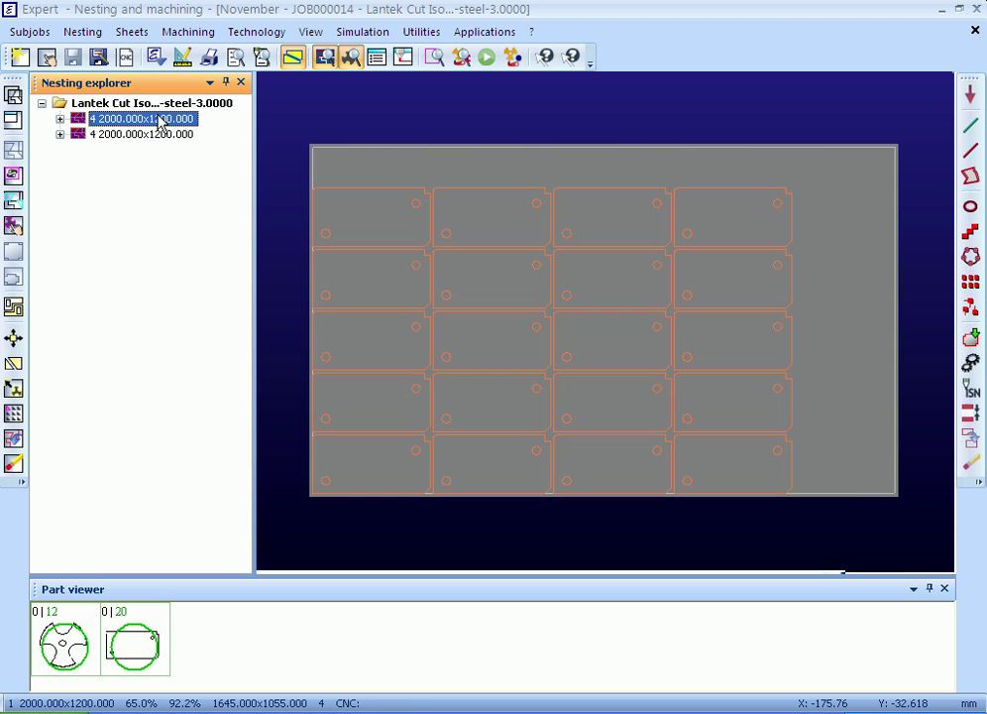
{"action": "left_click", "coordinate": [971, 360]}
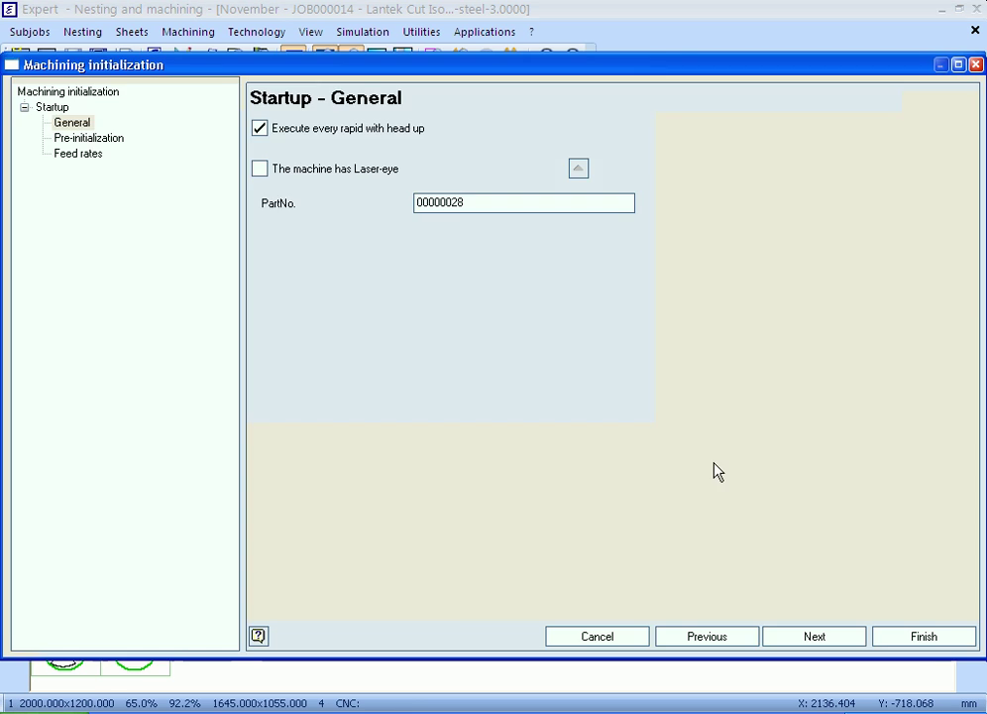
{"action": "left_click", "coordinate": [808, 640]}
{"action": "left_click", "coordinate": [816, 642]}
{"action": "left_click", "coordinate": [926, 642]}
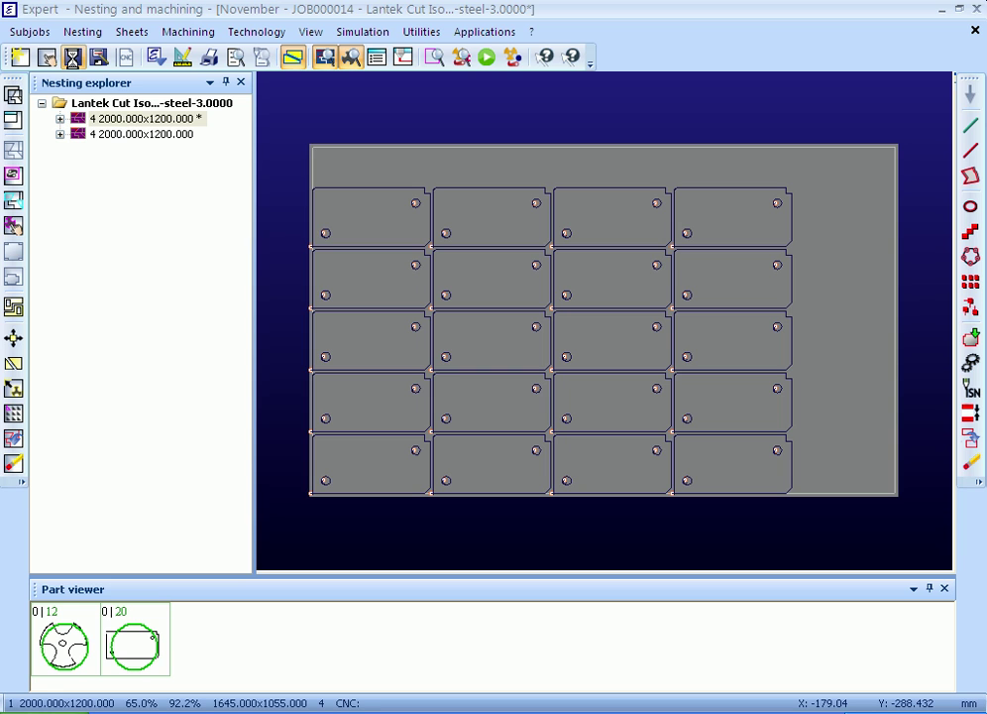
Save the job to generate CNC program 00000028, then review and close its code
{"action": "left_click", "coordinate": [72, 56]}
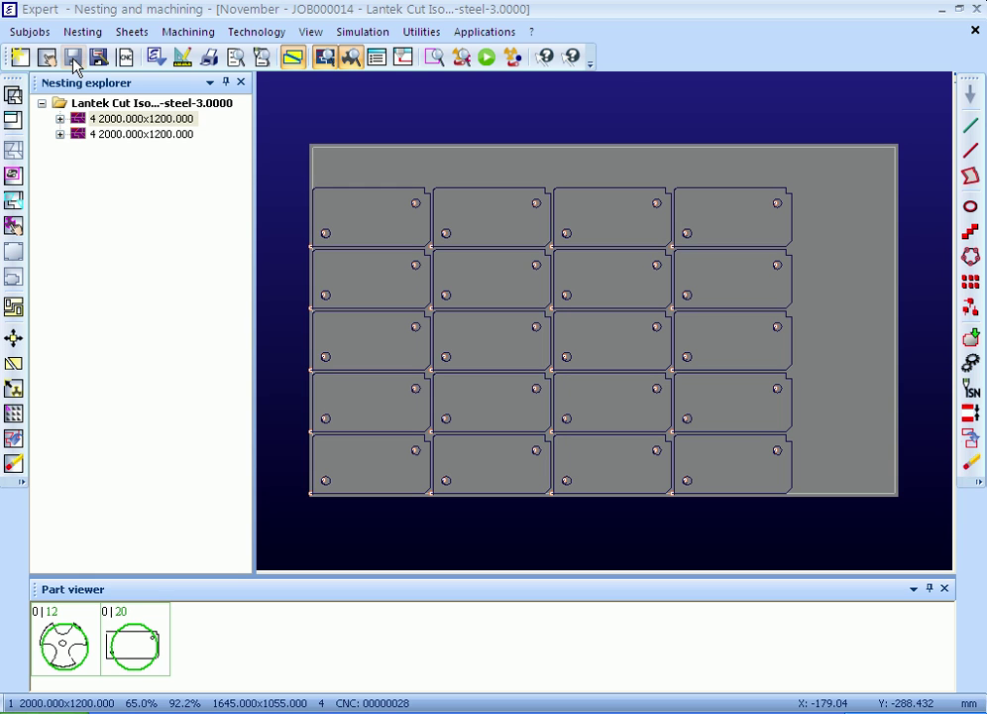
{"action": "left_click", "coordinate": [125, 58]}
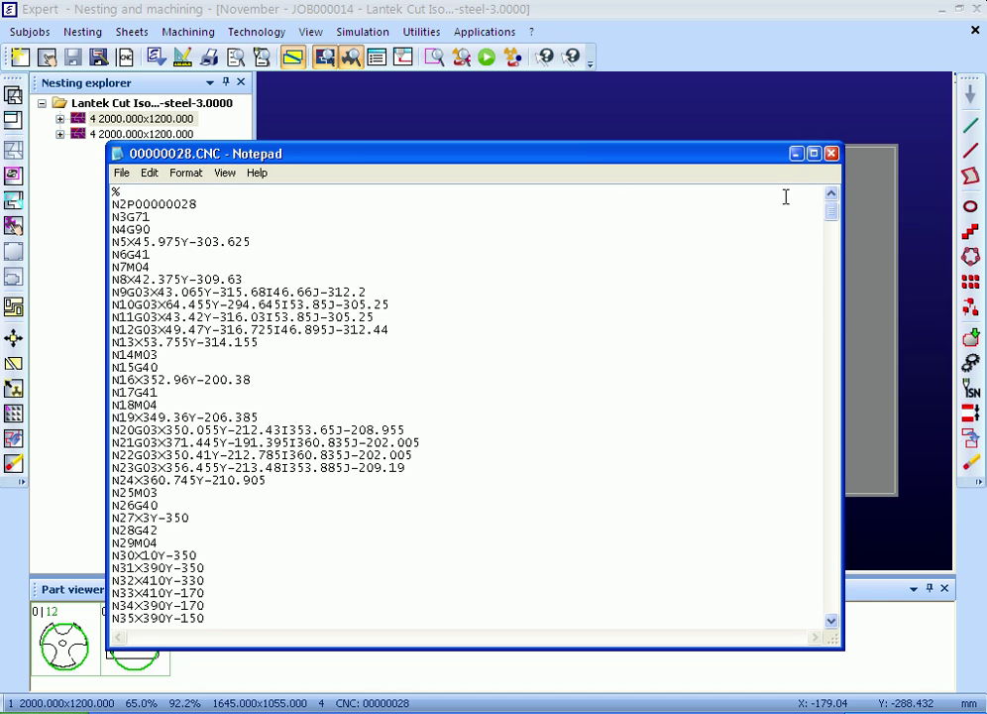
{"action": "left_click", "coordinate": [830, 153]}
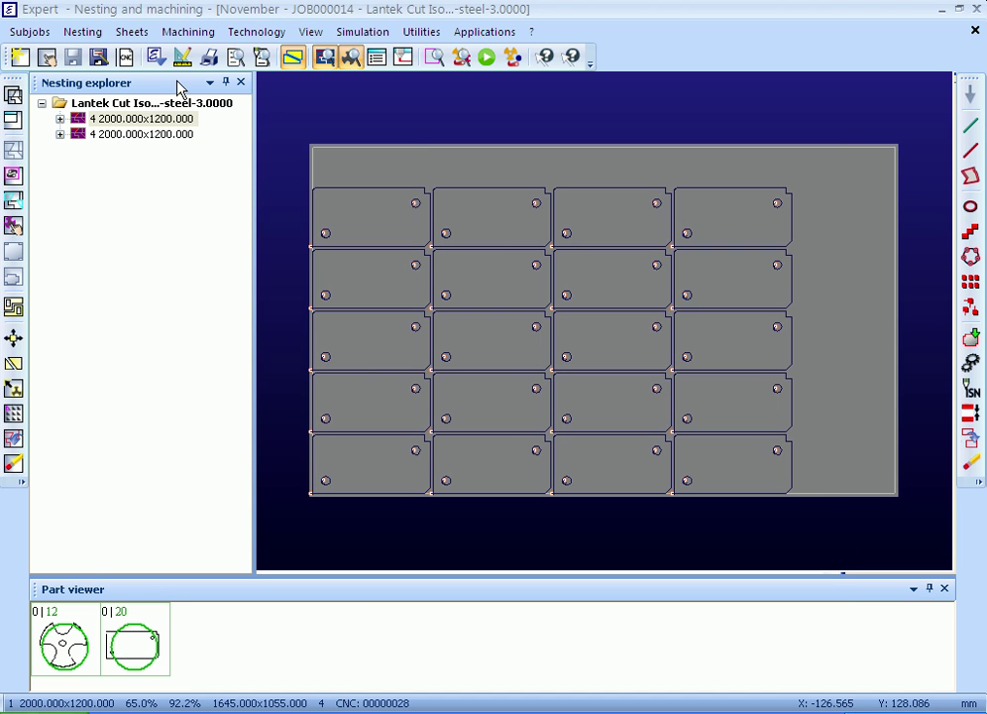
Preview the plates sheet report, zoomed in twice to read 20 plates, 64.971% use and 00:15:17.90
{"action": "left_click", "coordinate": [237, 63]}
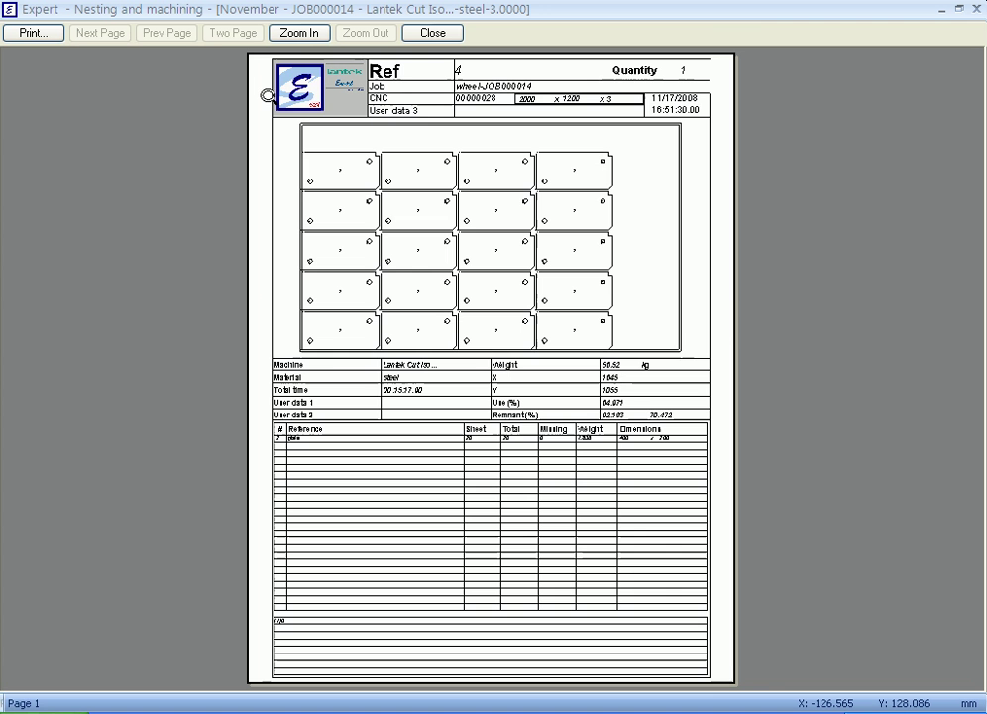
{"action": "left_click", "coordinate": [529, 157]}
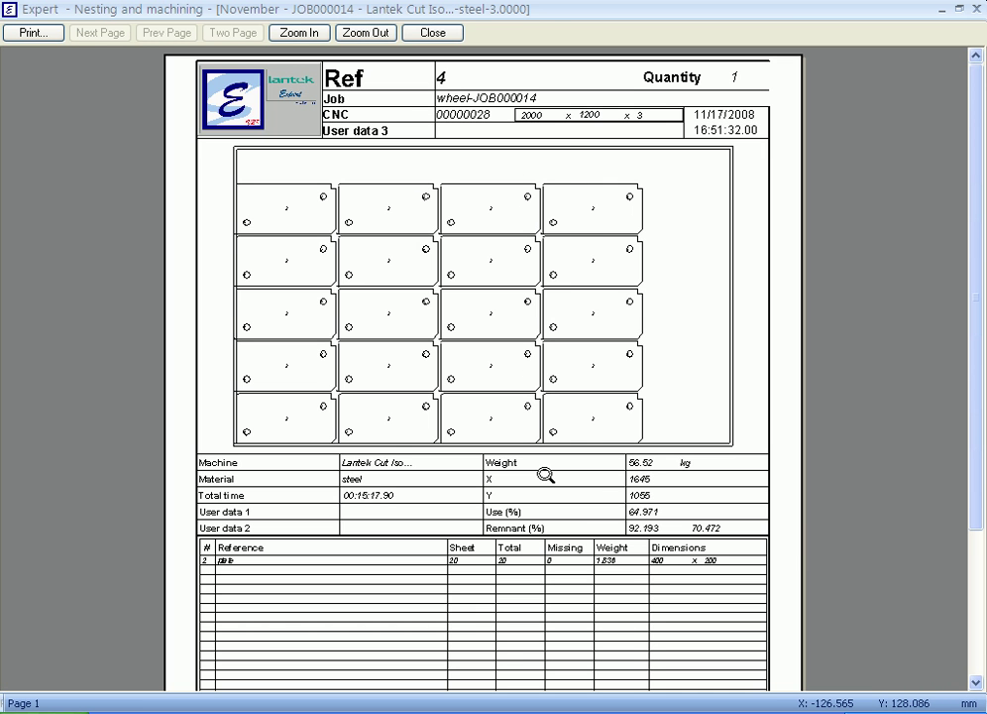
{"action": "left_click", "coordinate": [615, 523]}
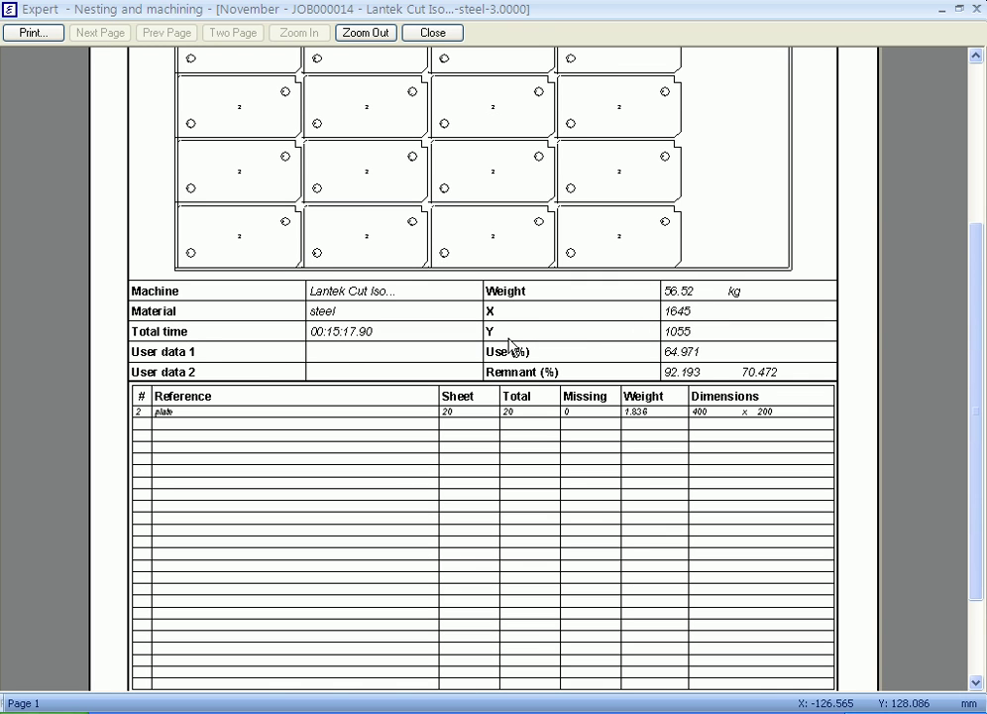